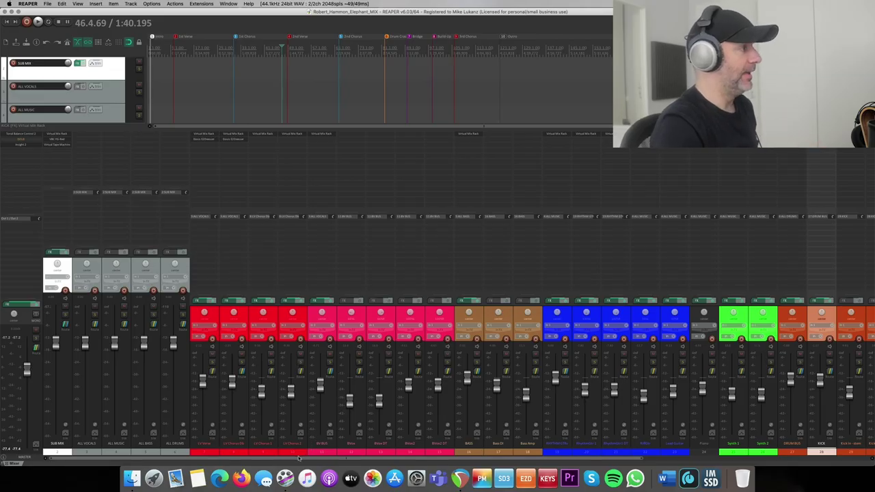
Select the Piano track in the mixer, then close the mixer so the track lanes fill the screen
{"action": "left_click_drag", "start_coordinate": [300, 458], "coordinate": [545, 465]}
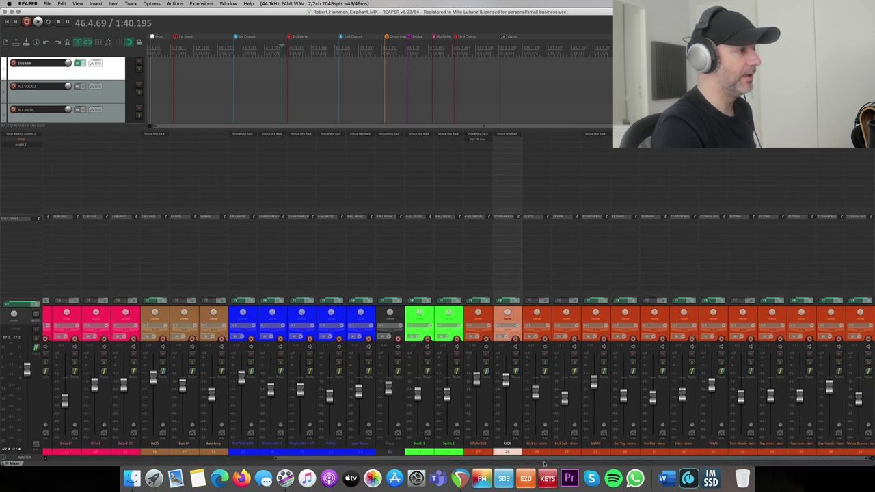
{"action": "left_click", "coordinate": [396, 453]}
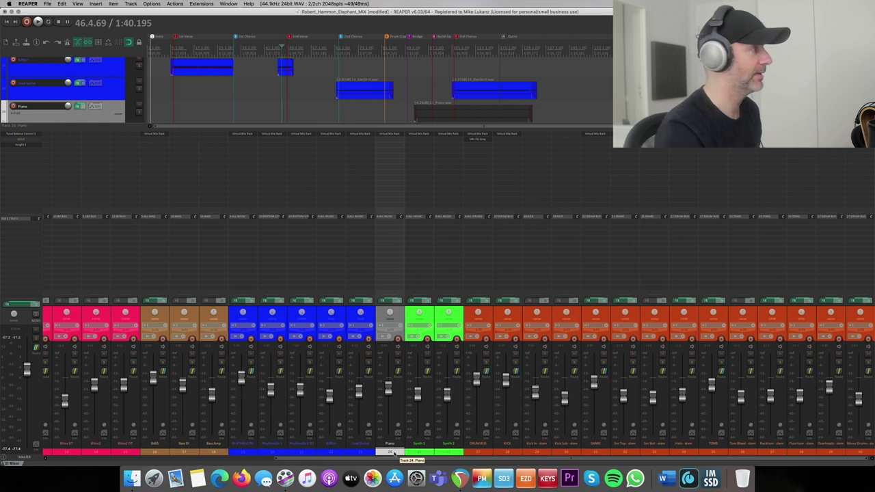
{"action": "scroll", "coordinate": [307, 462], "scroll_direction": "left", "scroll_amount": 2}
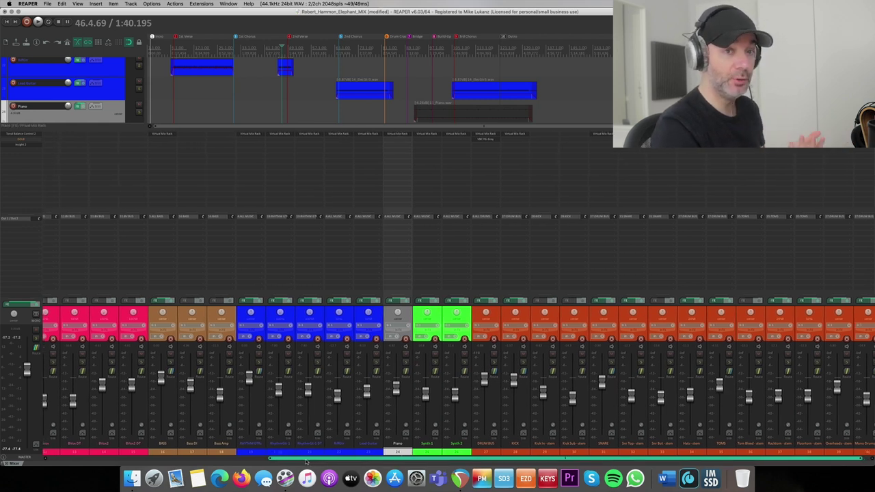
{"action": "scroll", "coordinate": [306, 462], "scroll_direction": "left", "scroll_amount": 1}
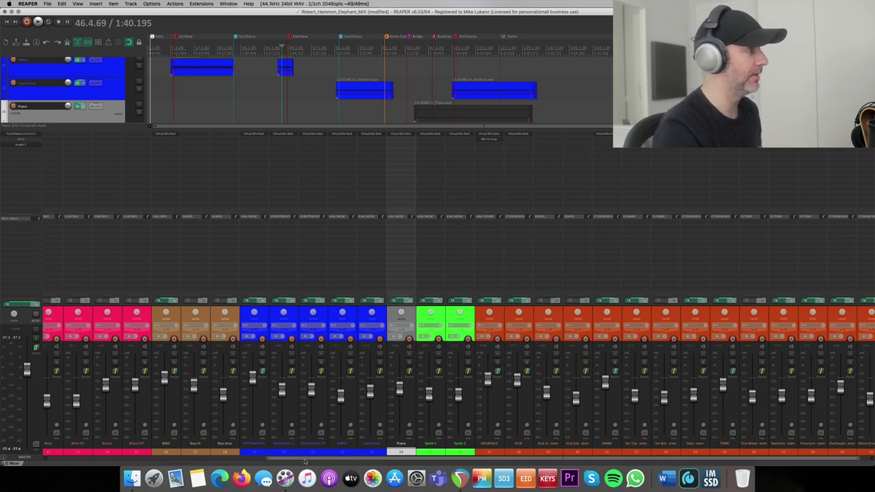
{"action": "left_click_drag", "start_coordinate": [305, 461], "coordinate": [160, 458]}
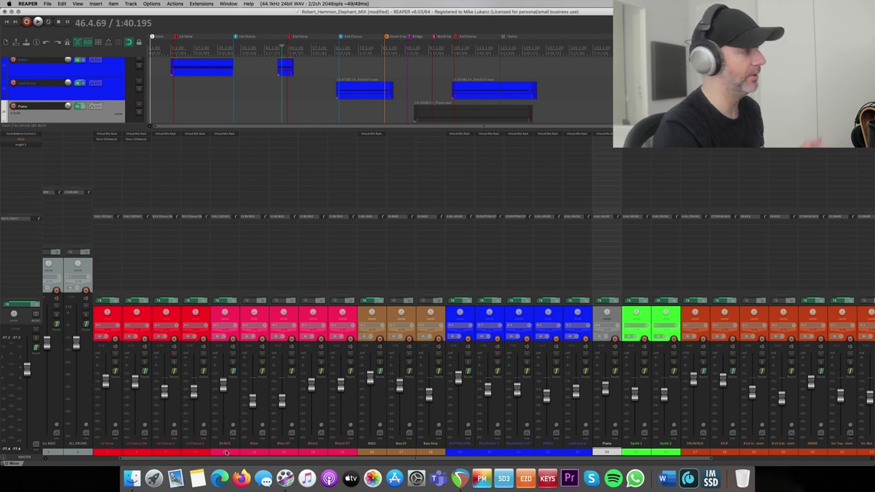
{"action": "key", "text": "super+m"}
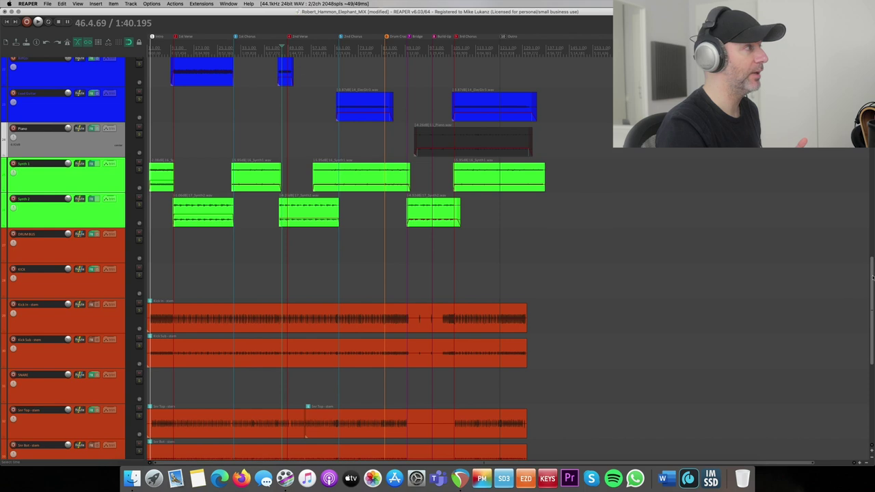
{"action": "left_click_drag", "start_coordinate": [872, 277], "coordinate": [873, 179]}
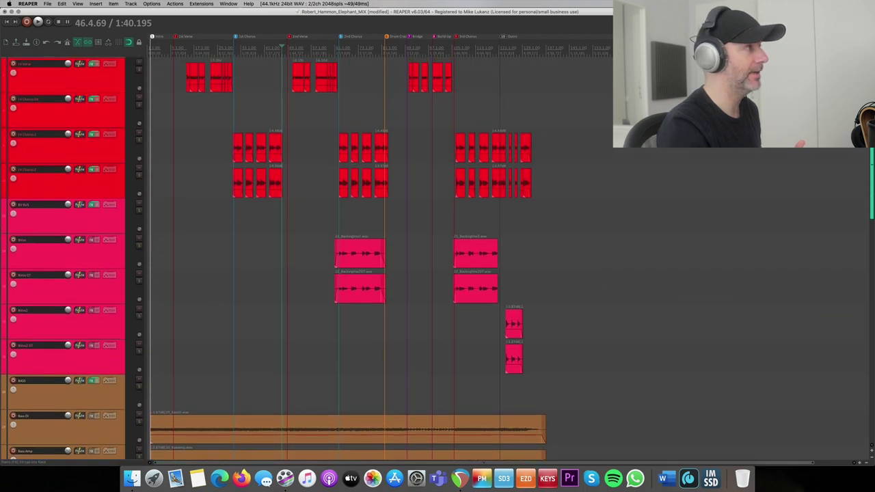
{"action": "scroll", "coordinate": [756, 164], "scroll_direction": "up", "scroll_amount": 2}
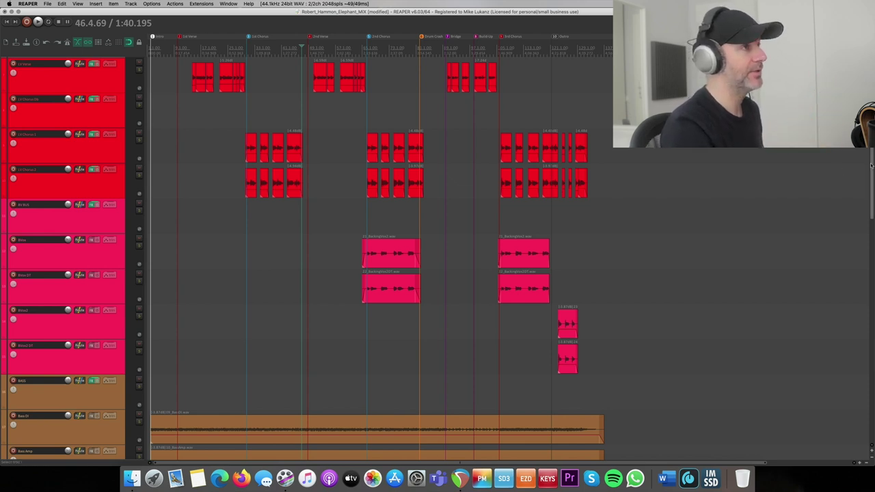
{"action": "scroll", "coordinate": [871, 165], "scroll_direction": "down", "scroll_amount": 2}
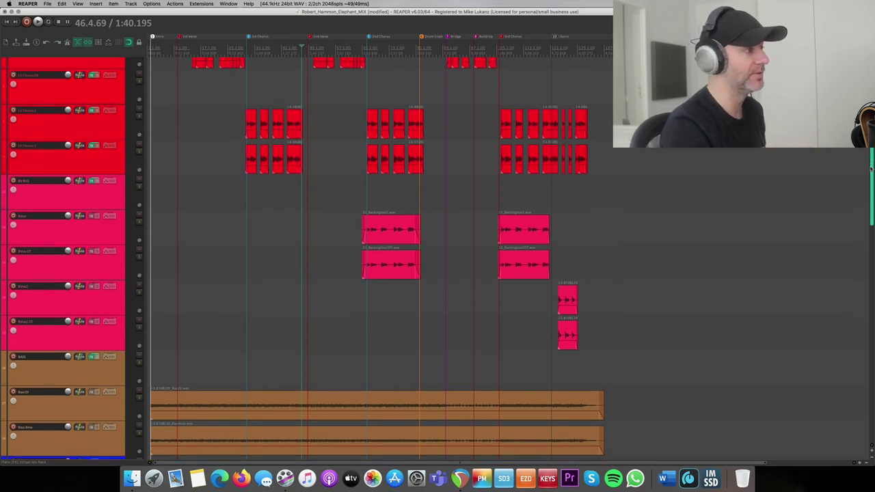
{"action": "scroll", "coordinate": [871, 169], "scroll_direction": "down", "scroll_amount": 5}
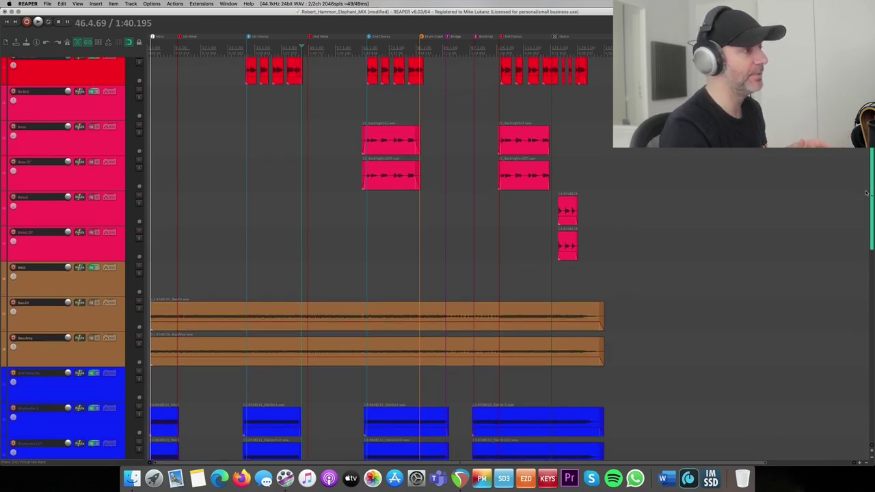
{"action": "scroll", "coordinate": [867, 193], "scroll_direction": "down", "scroll_amount": 1}
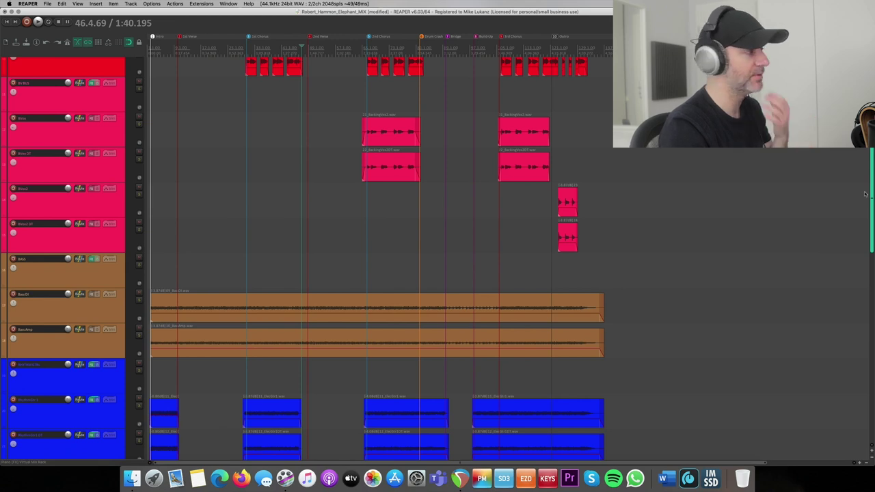
{"action": "scroll", "coordinate": [865, 194], "scroll_direction": "down", "scroll_amount": 4}
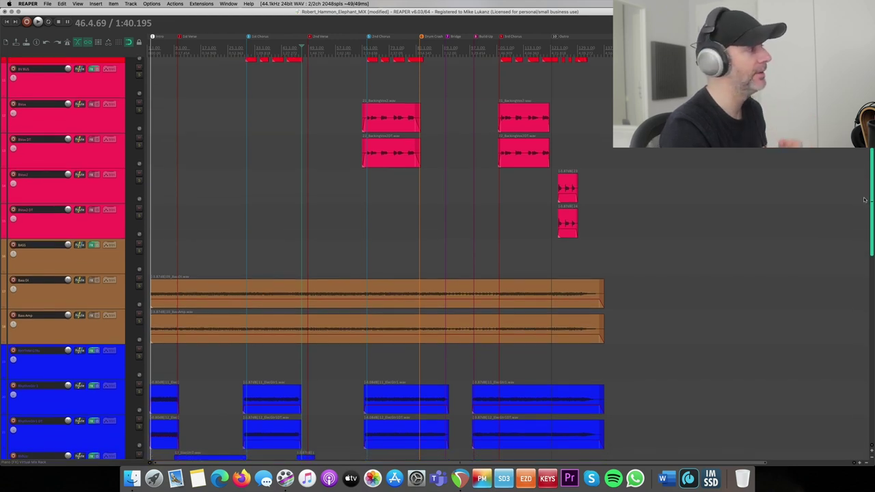
{"action": "scroll", "coordinate": [864, 203], "scroll_direction": "down", "scroll_amount": 10}
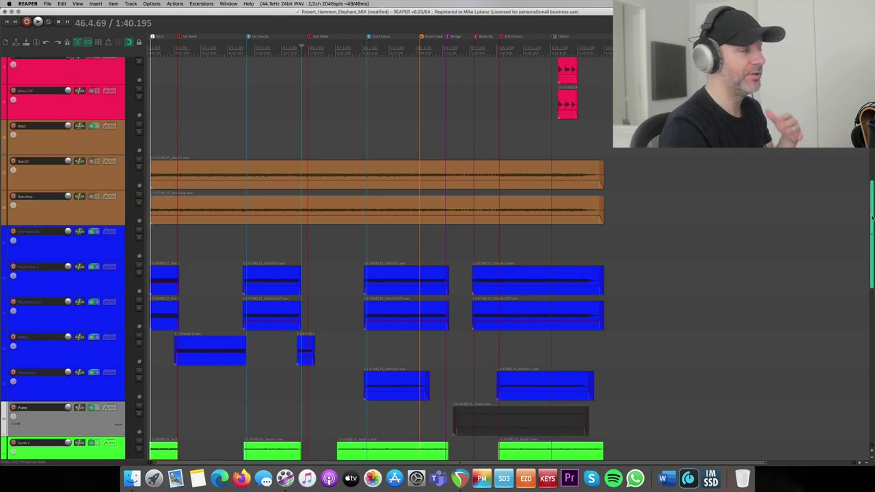
{"action": "scroll", "coordinate": [872, 219], "scroll_direction": "down", "scroll_amount": 1}
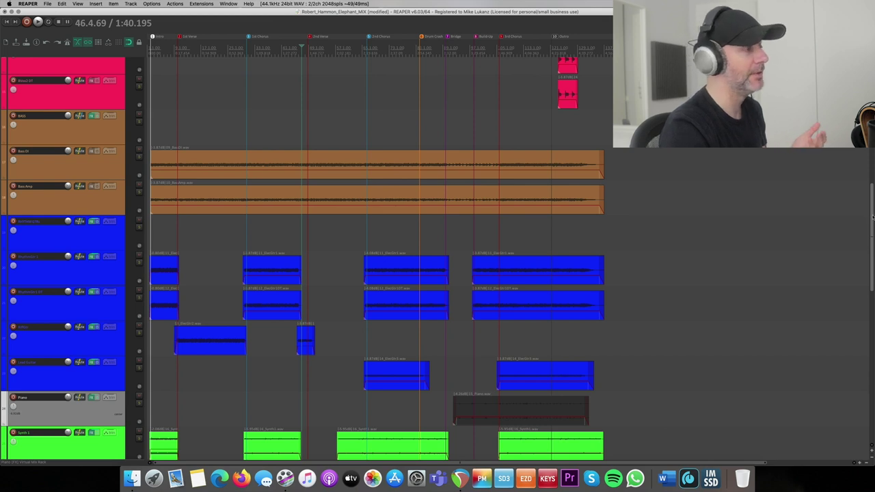
{"action": "scroll", "coordinate": [873, 219], "scroll_direction": "down", "scroll_amount": 1}
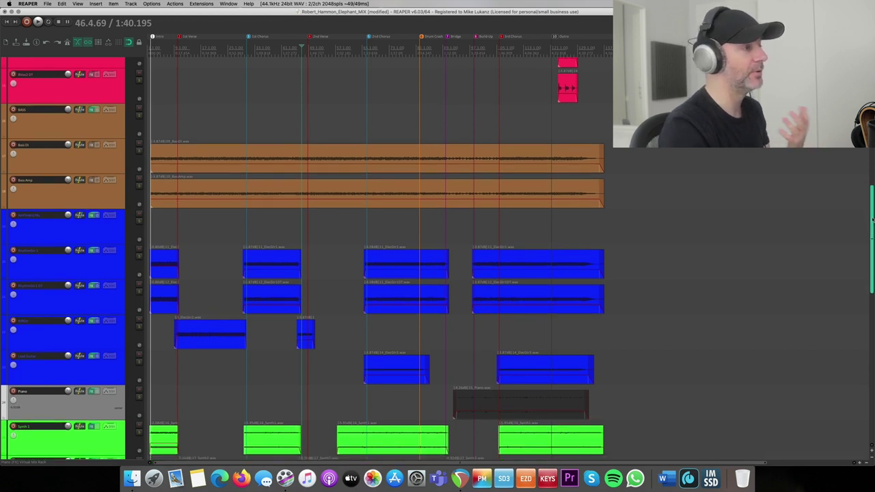
{"action": "left_click_drag", "start_coordinate": [872, 218], "coordinate": [863, 335]}
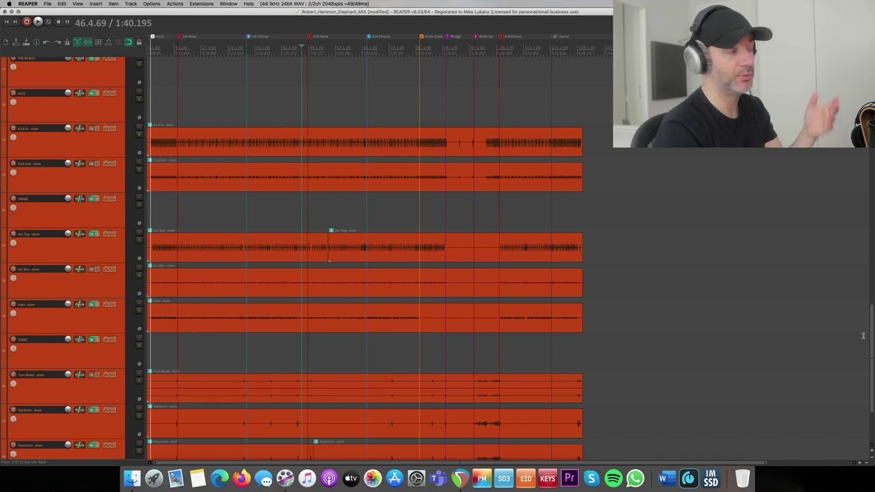
{"action": "left_click_drag", "start_coordinate": [872, 335], "coordinate": [872, 176]}
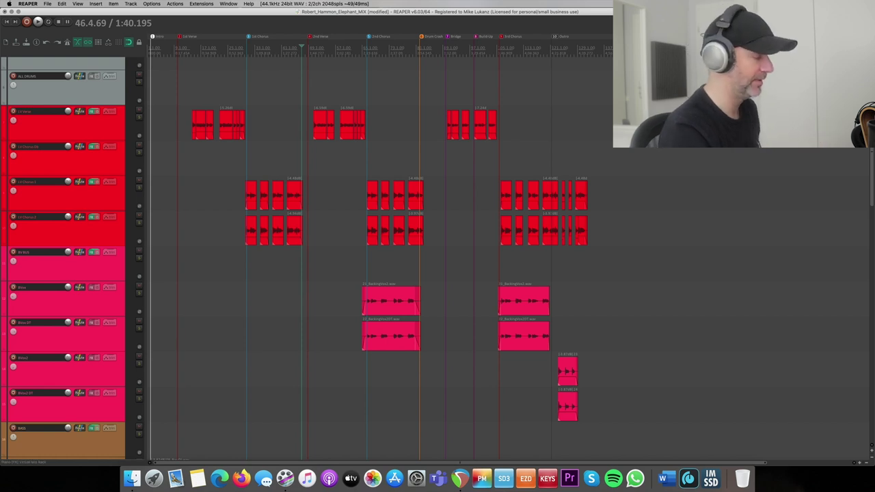
Reopen the mixer below the track lanes, select all tracks and bypass their effect chains
{"action": "key", "text": "super+m"}
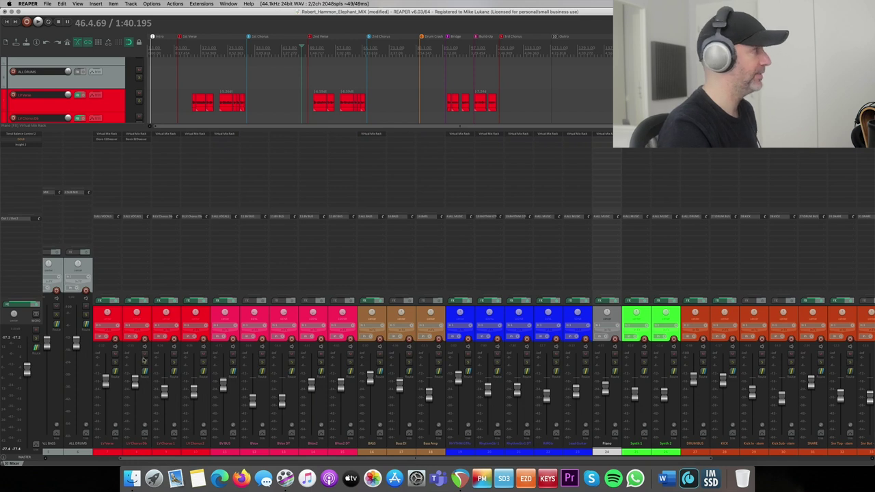
{"action": "key", "text": "super+a"}
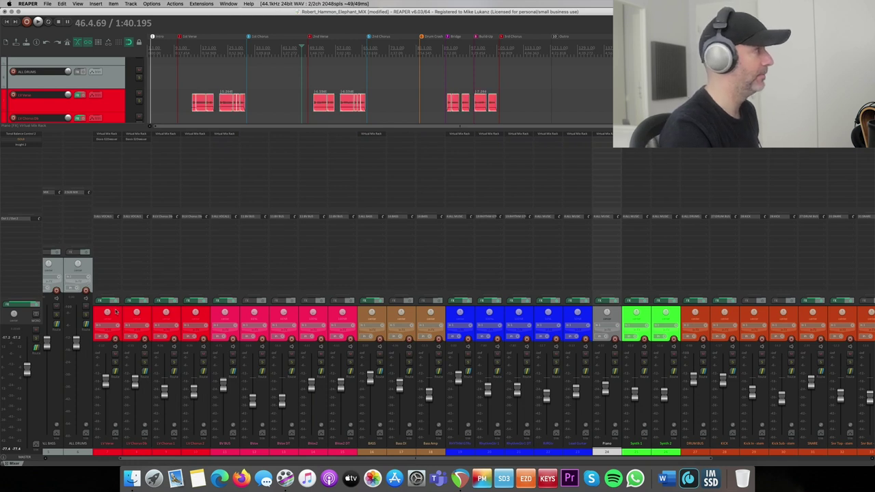
{"action": "key", "text": "super+a"}
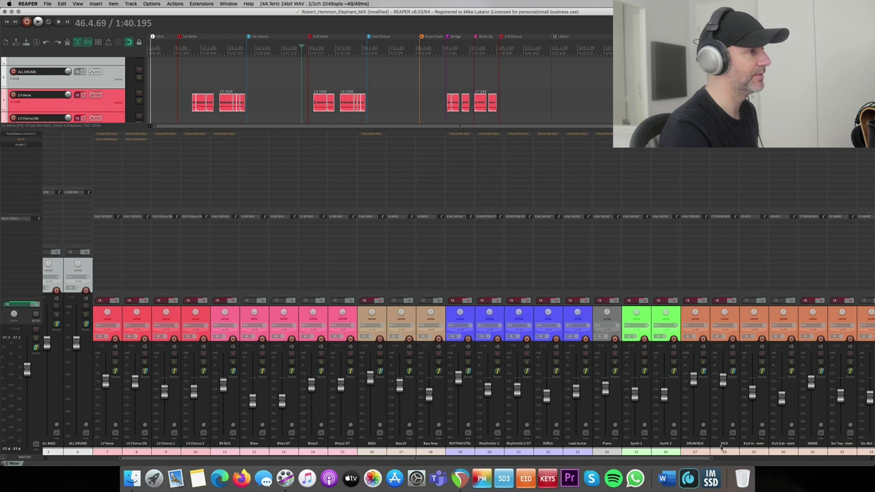
{"action": "scroll", "coordinate": [758, 462], "scroll_direction": "right", "scroll_amount": 5}
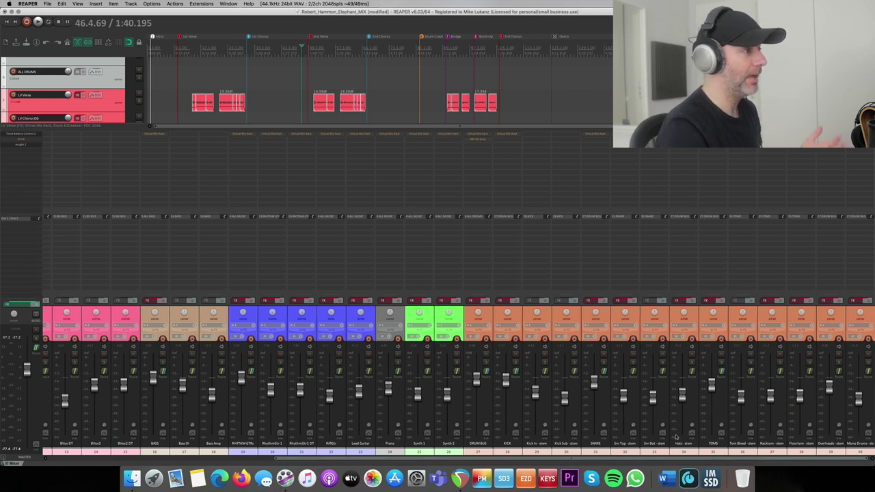
{"action": "left_click", "coordinate": [492, 315]}
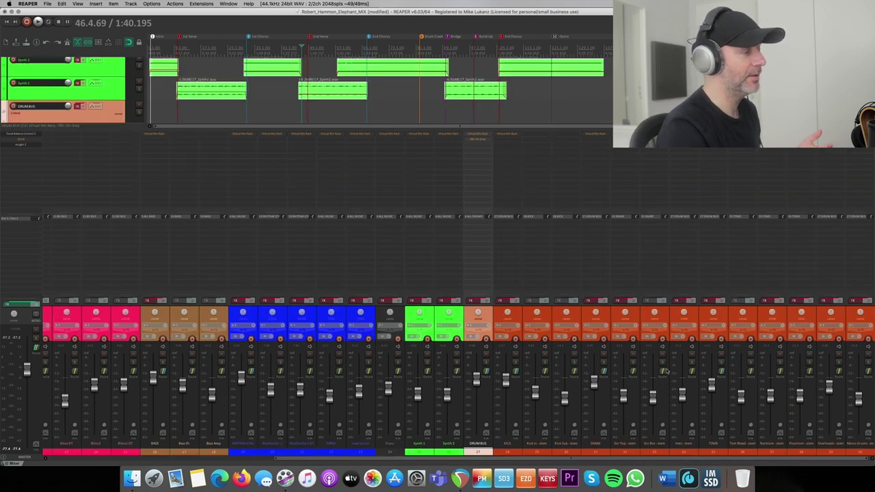
{"action": "left_click", "coordinate": [545, 454]}
{"action": "left_click", "coordinate": [560, 452]}
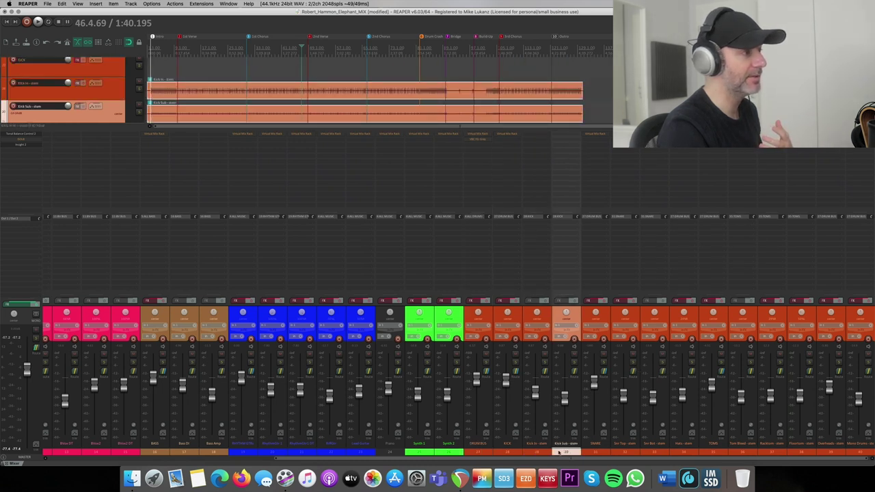
{"action": "left_click", "coordinate": [516, 452]}
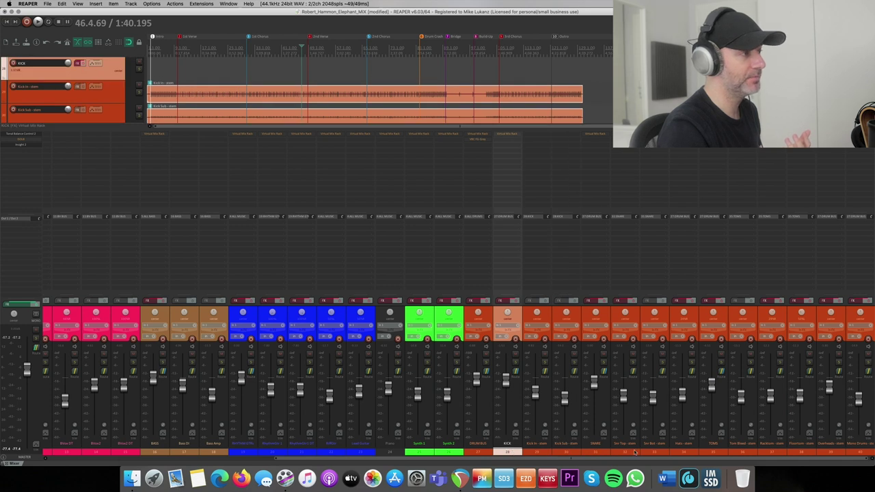
{"action": "left_click", "coordinate": [635, 453]}
{"action": "left_click", "coordinate": [648, 454]}
{"action": "left_click", "coordinate": [608, 454]}
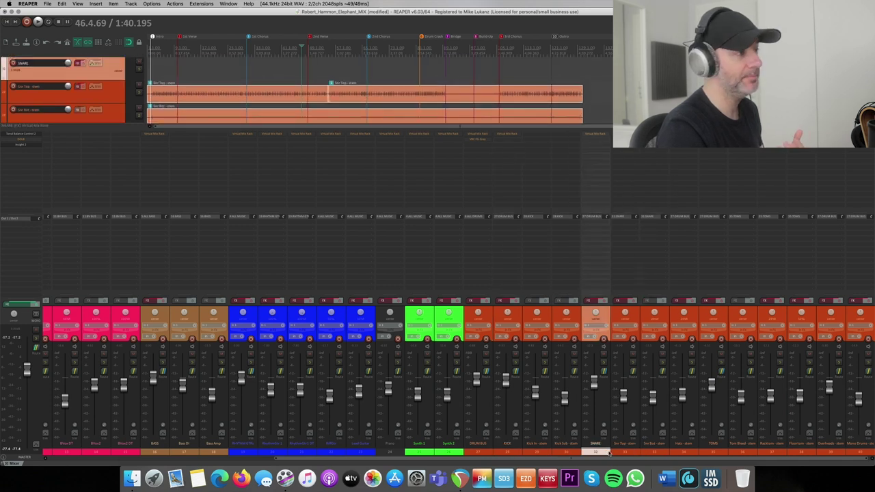
{"action": "left_click", "coordinate": [714, 452]}
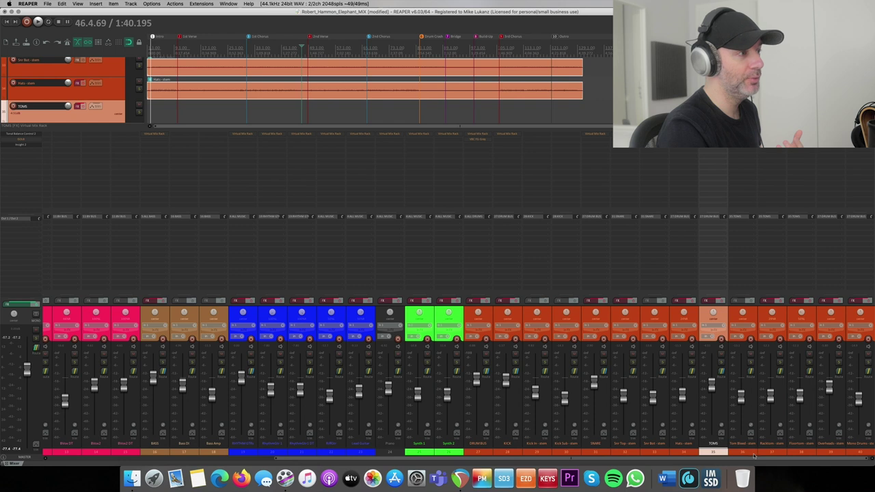
{"action": "left_click", "coordinate": [481, 452]}
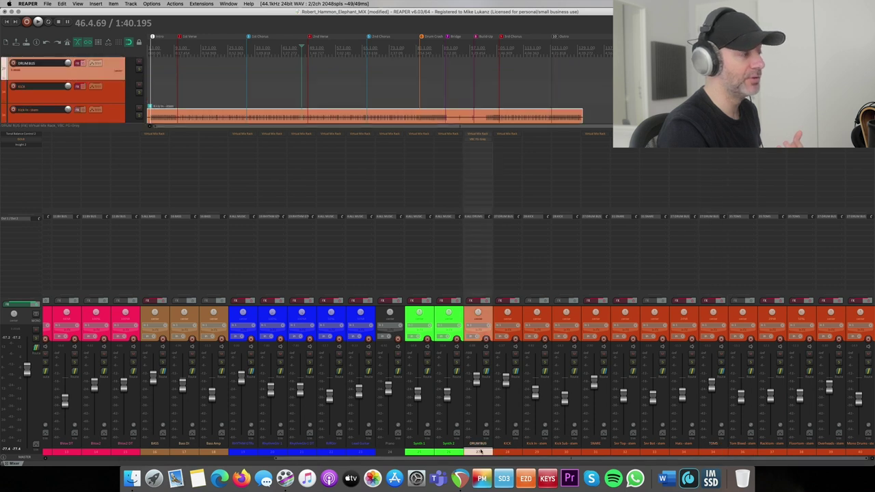
{"action": "left_click", "coordinate": [234, 459]}
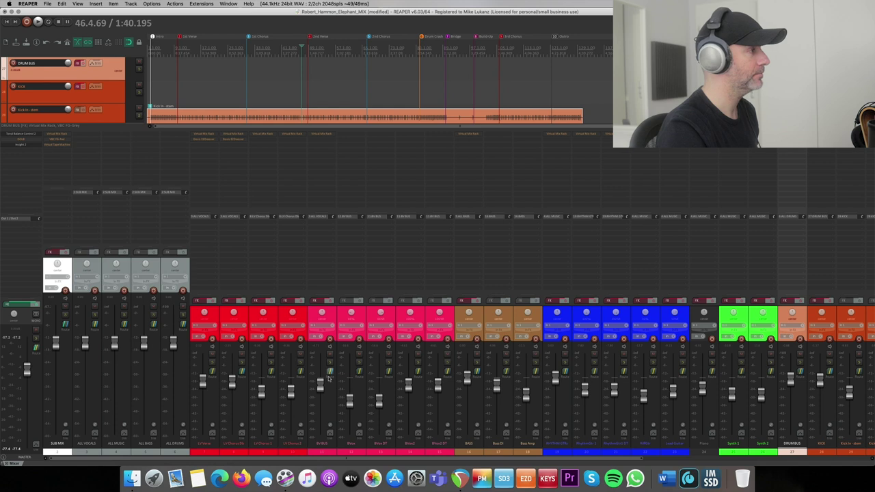
{"action": "scroll", "coordinate": [697, 460], "scroll_direction": "right", "scroll_amount": 5}
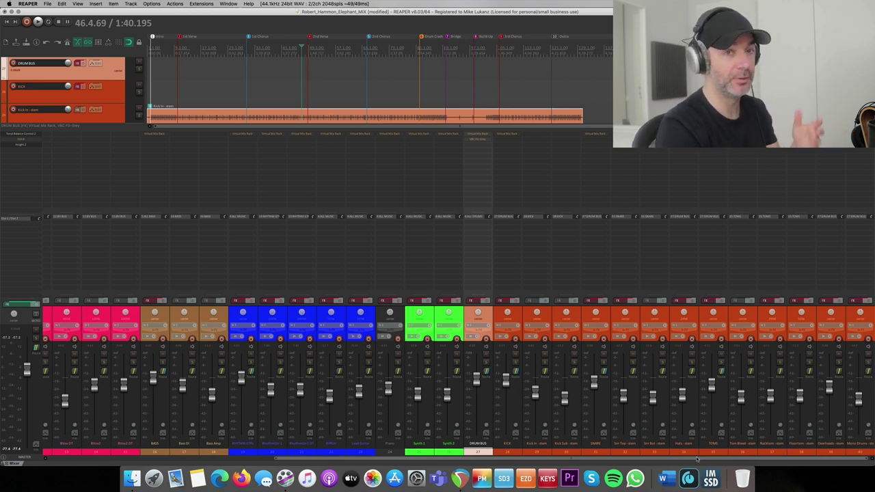
Restart playback from the song's beginning and scroll the mixer left to show the bus tracks
{"action": "key", "text": "space"}
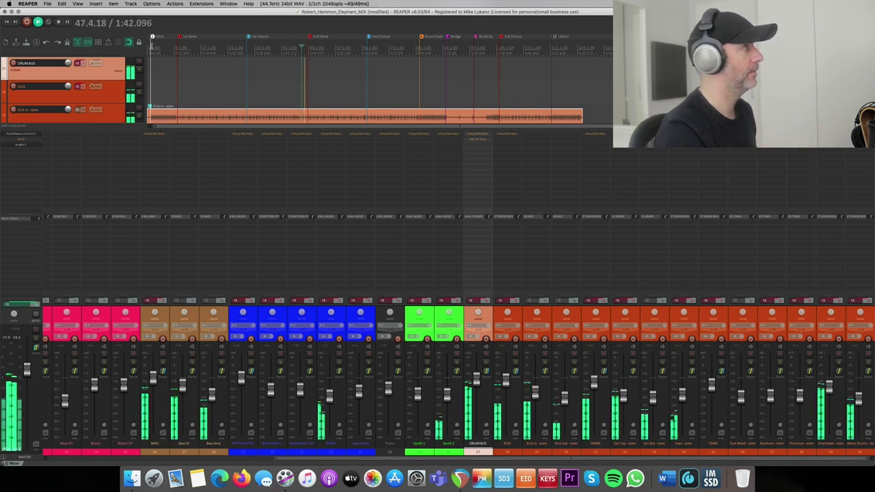
{"action": "key", "text": "space"}
{"action": "left_click", "coordinate": [15, 23]}
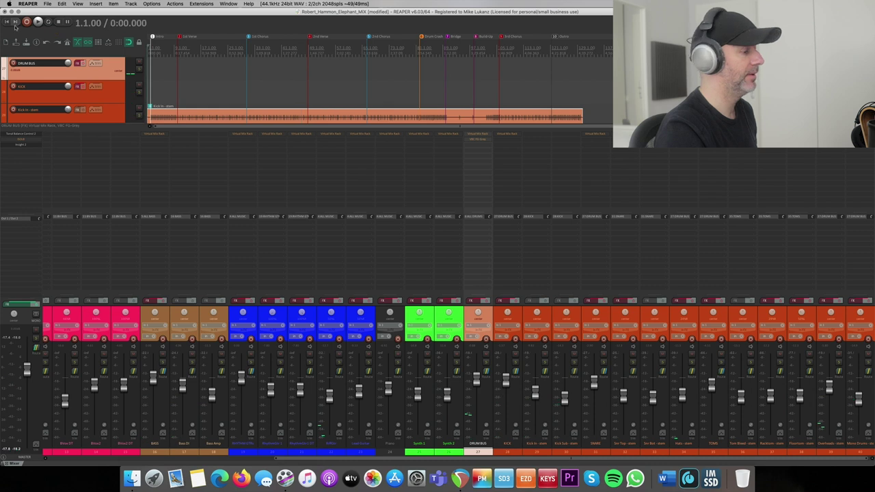
{"action": "key", "text": "space"}
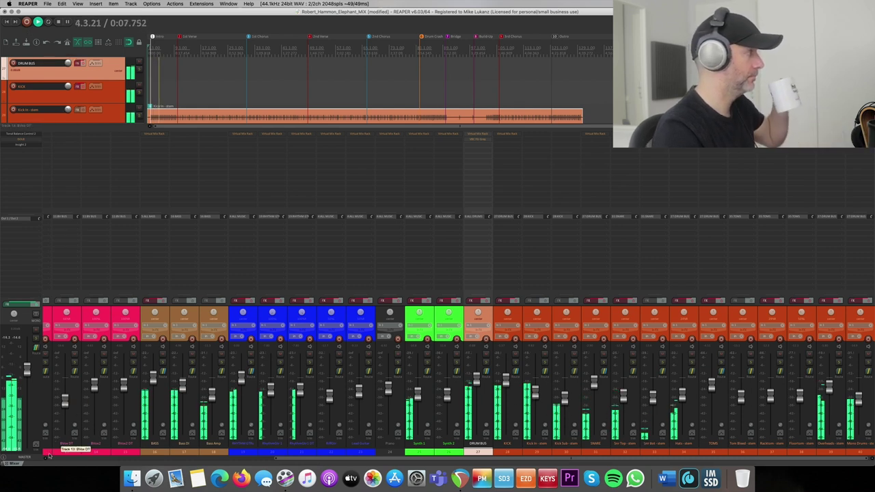
{"action": "scroll", "coordinate": [49, 456], "scroll_direction": "left", "scroll_amount": 5}
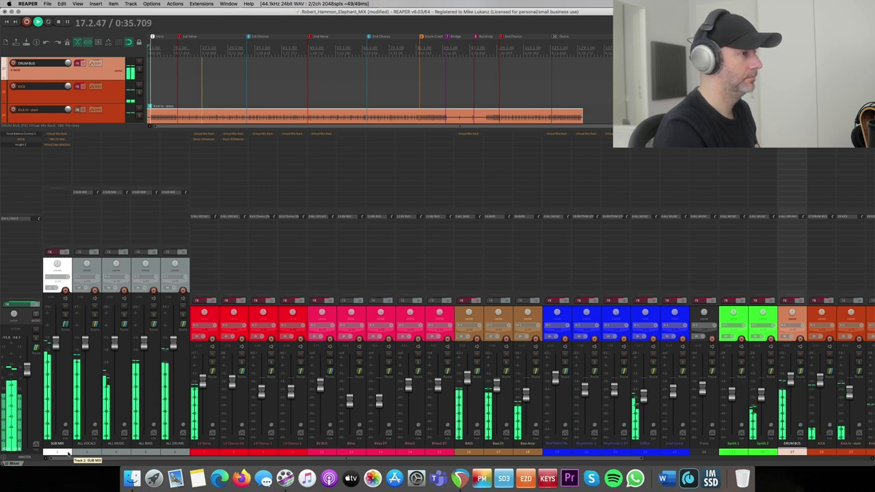
Stop playback, deselect all mixer tracks, and open the SUB MIX track's Virtual Mix Rack
{"action": "key", "text": "space"}
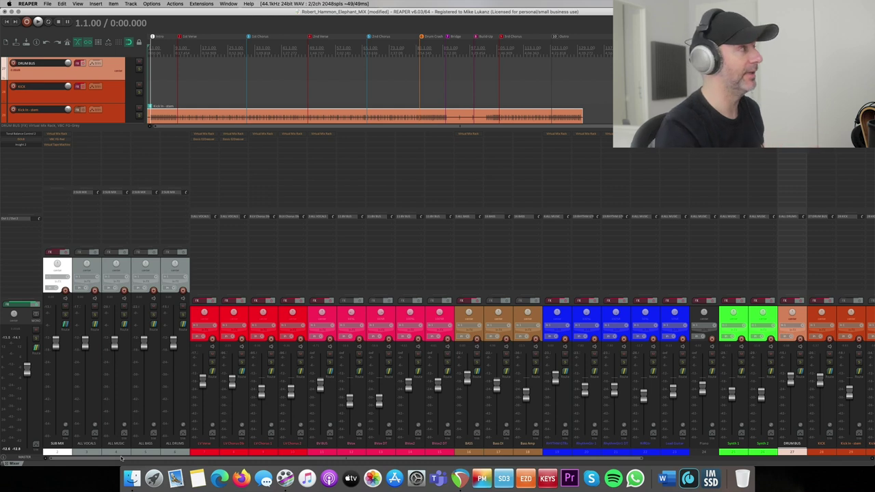
{"action": "left_click", "coordinate": [207, 93]}
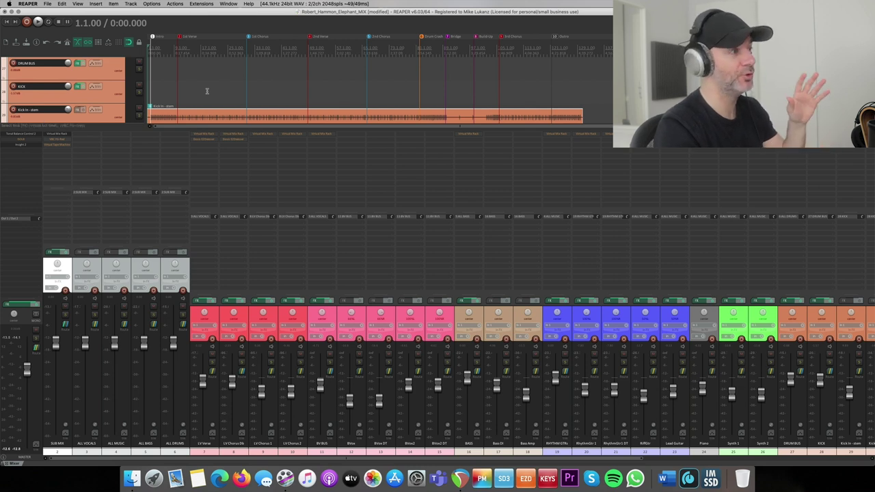
{"action": "left_click", "coordinate": [56, 134]}
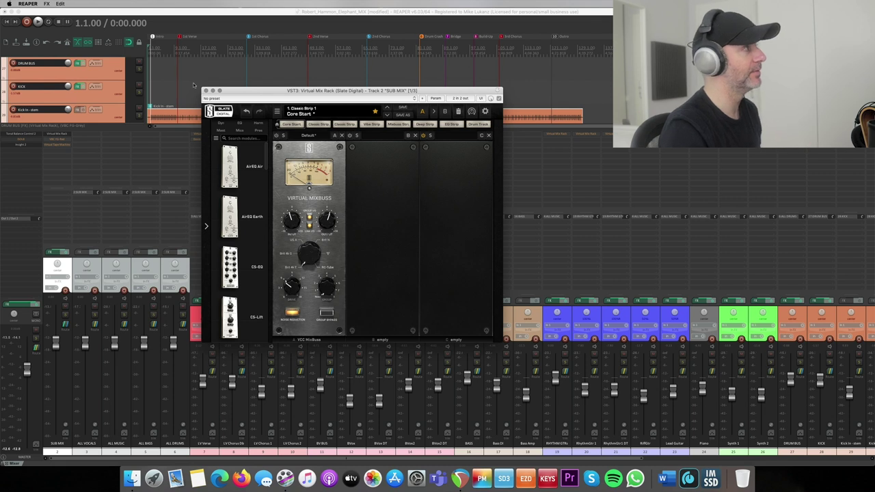
Set the play position to bar 10, A/B the SUB MIX Virtual MixBuss module leaving it on, and close the rack
{"action": "left_click", "coordinate": [178, 50]}
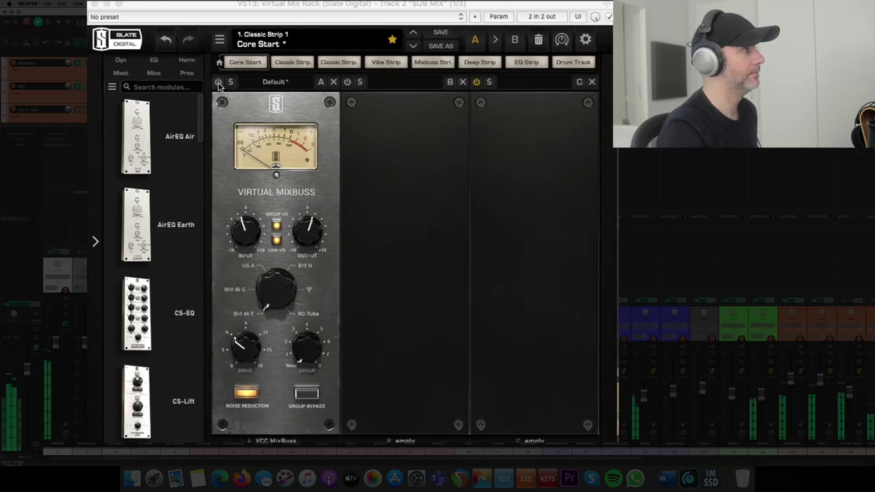
{"action": "left_click", "coordinate": [218, 82]}
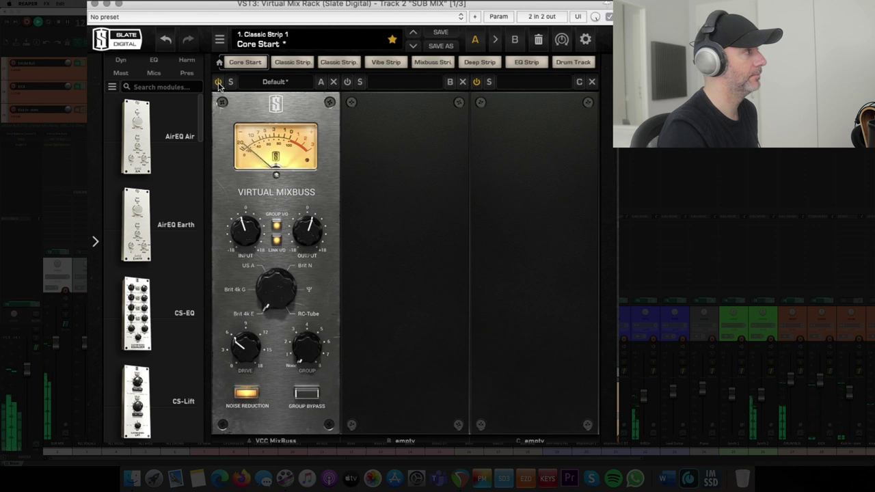
{"action": "left_click", "coordinate": [218, 82]}
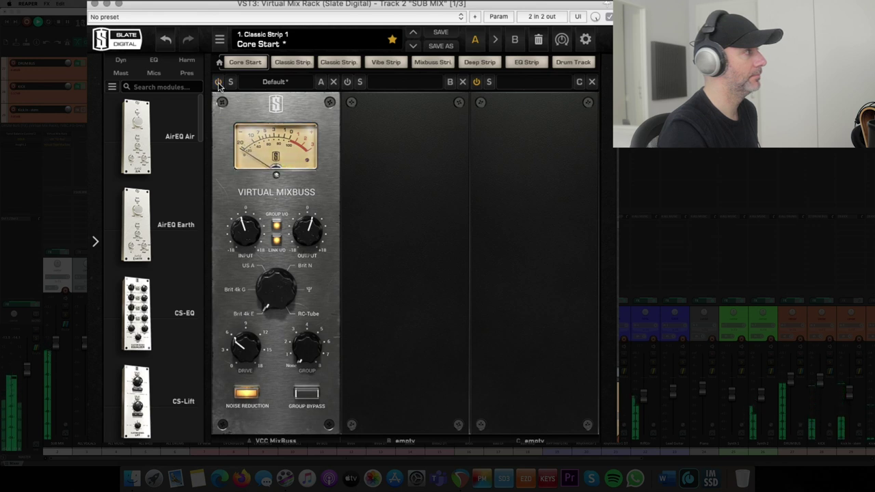
{"action": "left_click", "coordinate": [218, 82]}
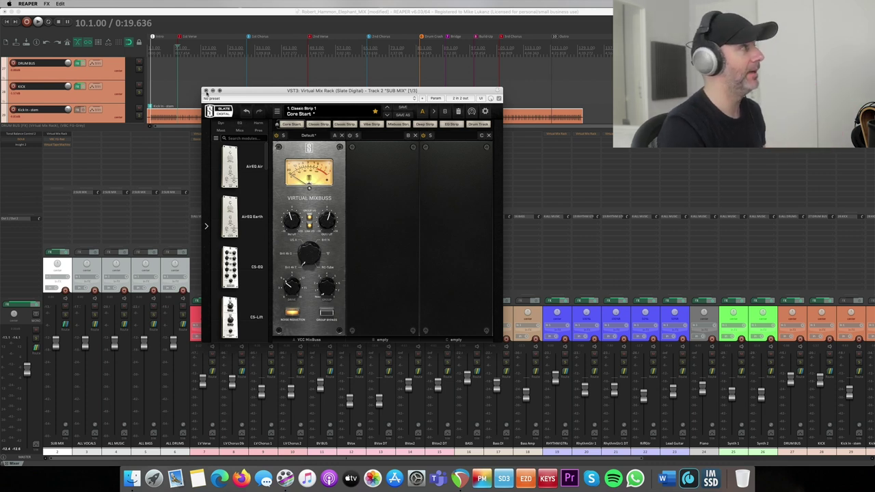
{"action": "left_click", "coordinate": [206, 91]}
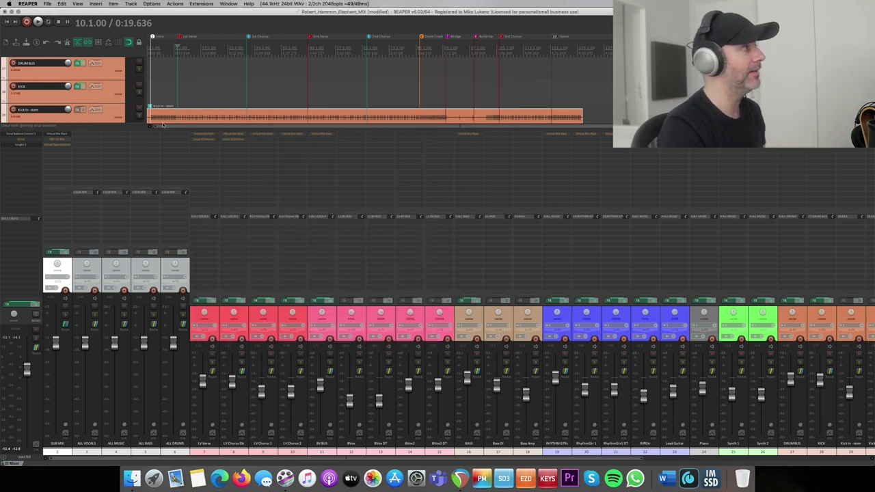
Check and close the SUB MIX VBC FG-Red compressor, then scroll the mixer right to the drums
{"action": "left_click", "coordinate": [62, 140]}
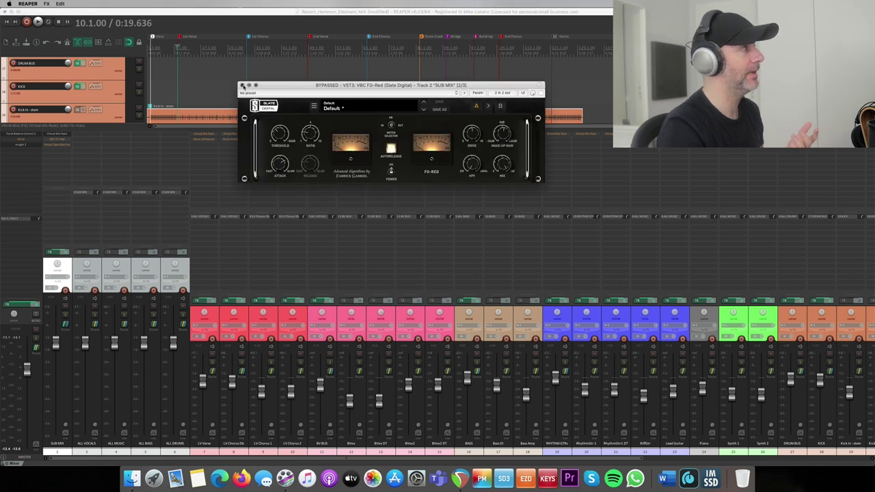
{"action": "left_click", "coordinate": [241, 86]}
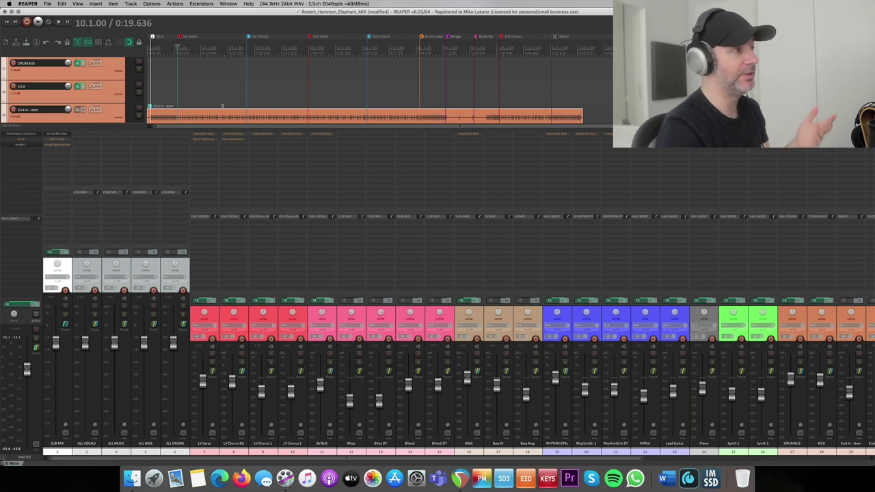
{"action": "scroll", "coordinate": [719, 460], "scroll_direction": "right", "scroll_amount": 5}
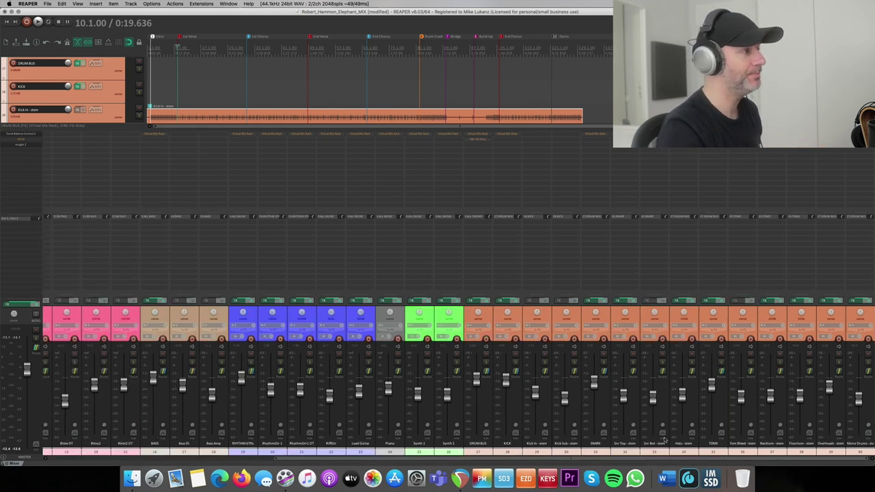
Select and solo the DRUM BUS track, then open its Virtual Mix Rack
{"action": "left_click", "coordinate": [487, 322]}
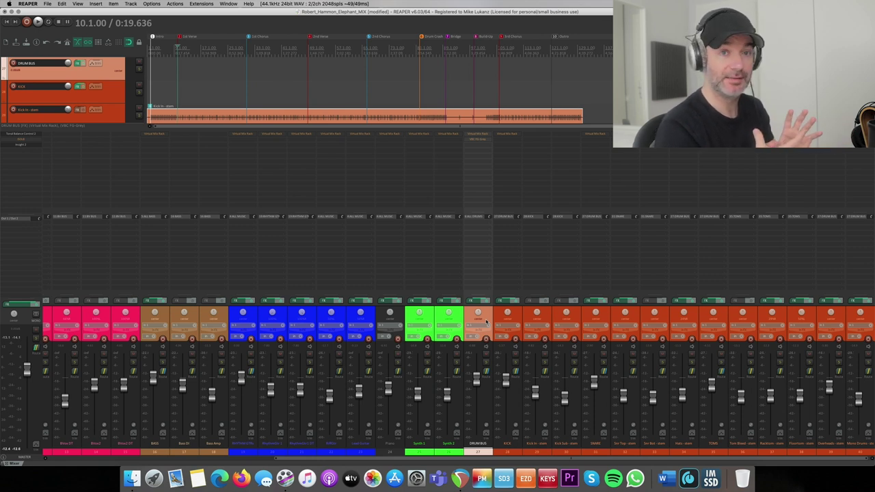
{"action": "left_click", "coordinate": [486, 363]}
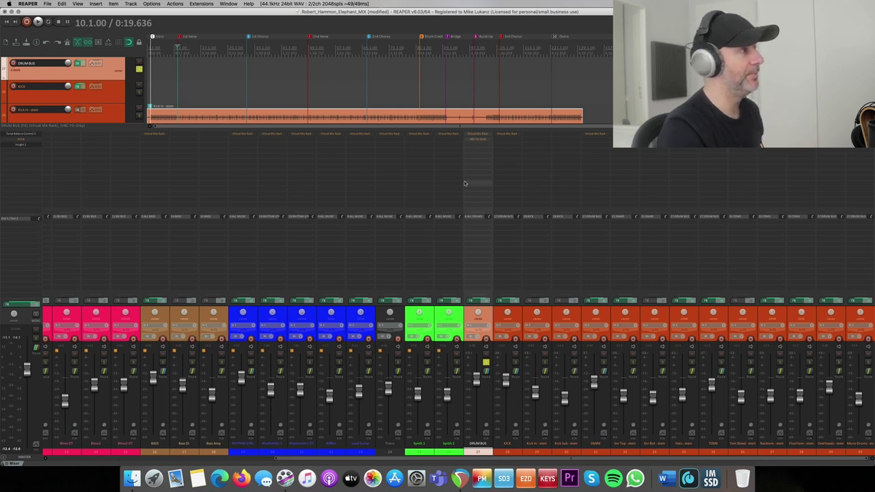
{"action": "left_click", "coordinate": [478, 135]}
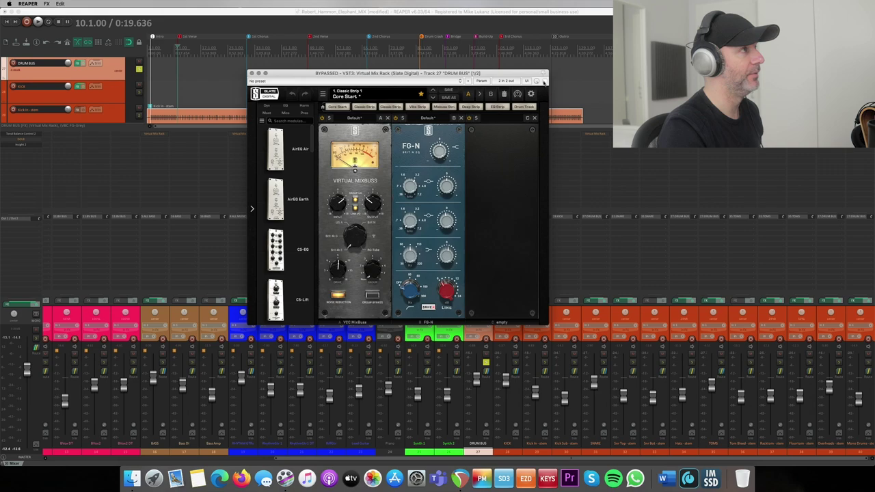
Un-bypass the DRUM BUS Virtual Mix Rack, start playback, and A/B its Virtual MixBuss module, leaving it on
{"action": "left_click", "coordinate": [544, 81]}
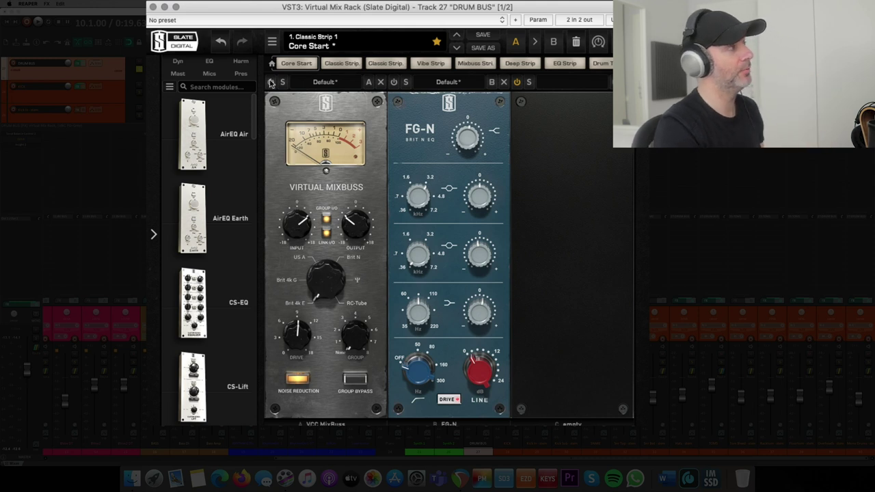
{"action": "key", "text": "space"}
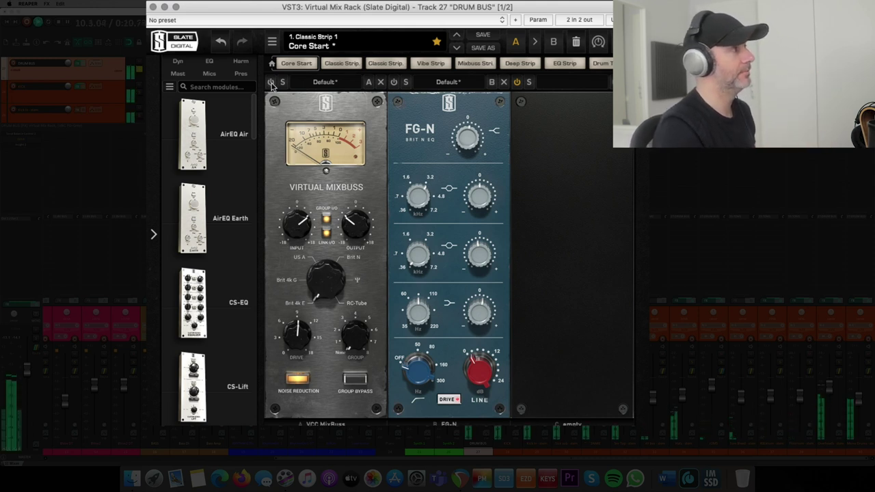
{"action": "left_click", "coordinate": [271, 83]}
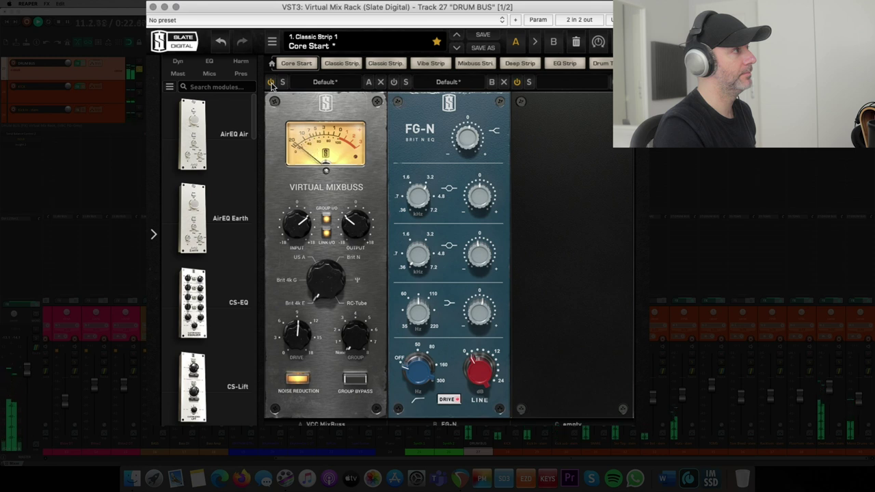
{"action": "left_click", "coordinate": [271, 83]}
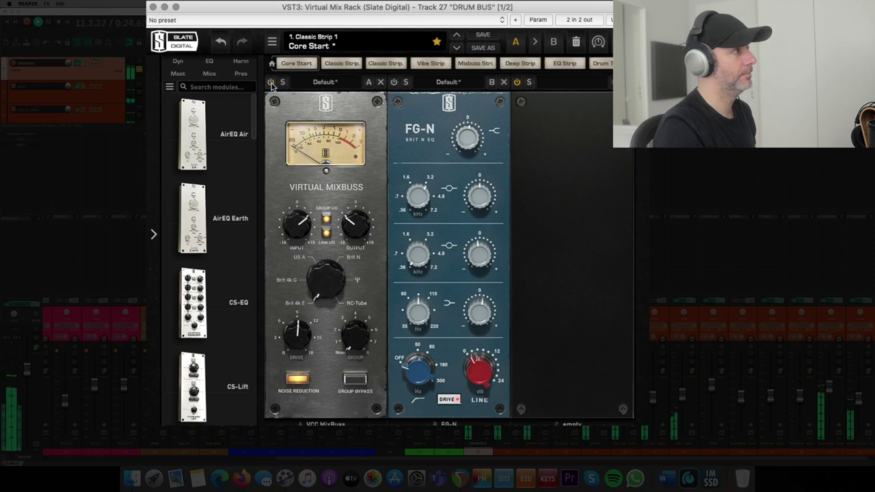
{"action": "left_click", "coordinate": [271, 82]}
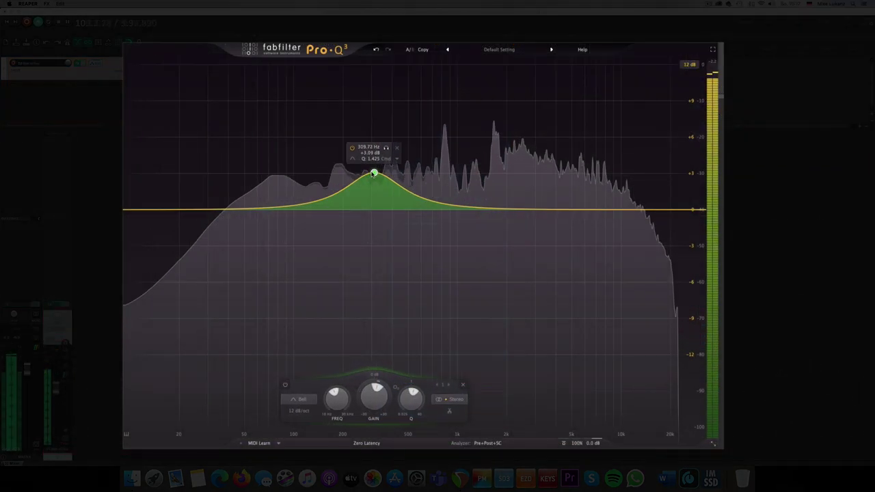
Pull the Pro-Q 3 bell band from a boost down to a slight cut and widen its Q
{"action": "left_click_drag", "start_coordinate": [371, 172], "coordinate": [416, 164]}
{"action": "scroll", "coordinate": [415, 164], "scroll_direction": "down", "scroll_amount": 3}
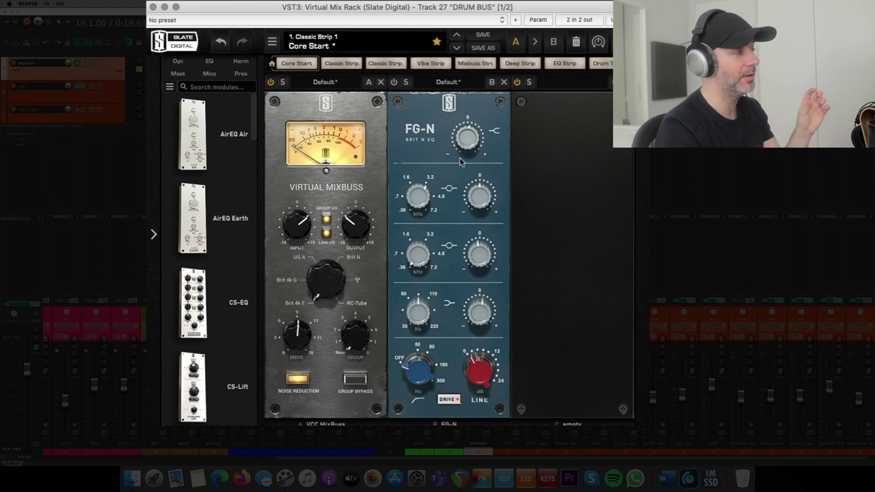
Inspect the DRUM BUS Virtual Mix Rack's Virtual MixBuss and FG-N modules
{"action": "mouse_move", "coordinate": [460, 162]}
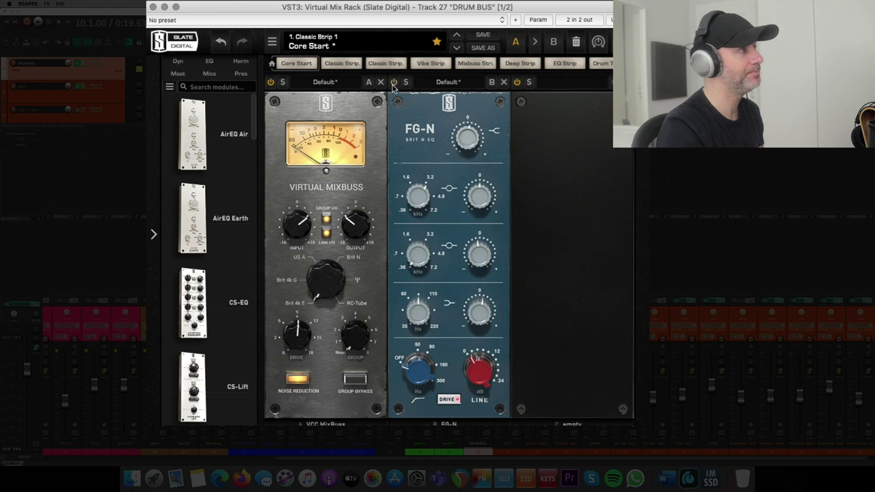
{"action": "mouse_move", "coordinate": [465, 142]}
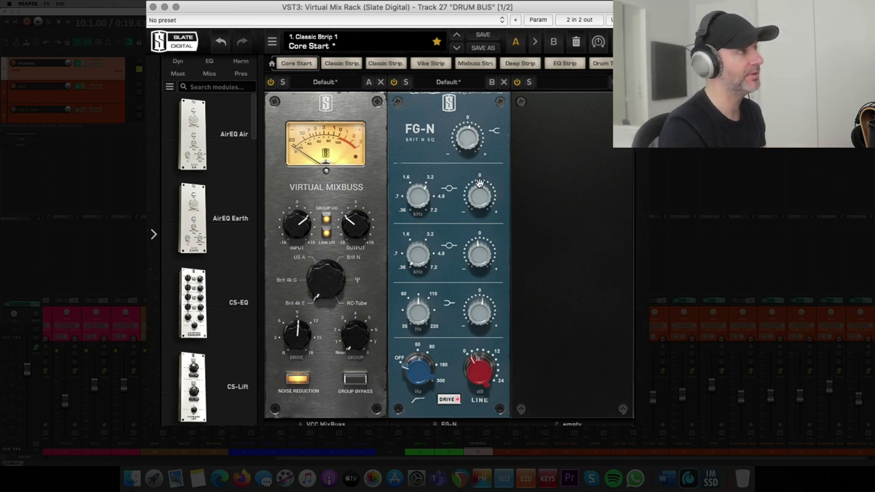
{"action": "mouse_move", "coordinate": [480, 257]}
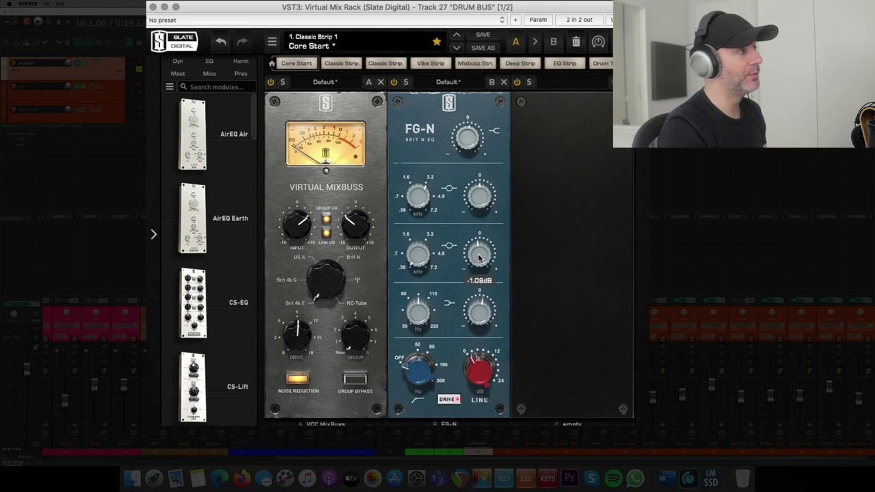
{"action": "mouse_move", "coordinate": [429, 260]}
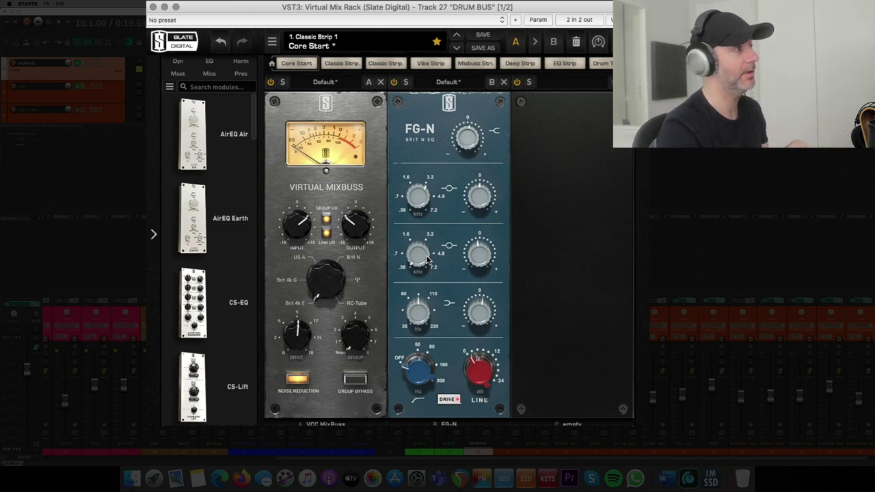
{"action": "mouse_move", "coordinate": [475, 313]}
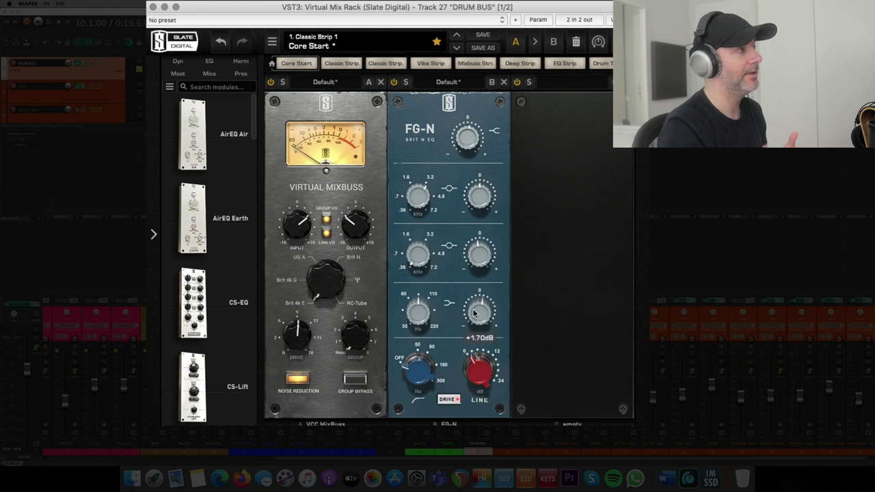
{"action": "mouse_move", "coordinate": [423, 314]}
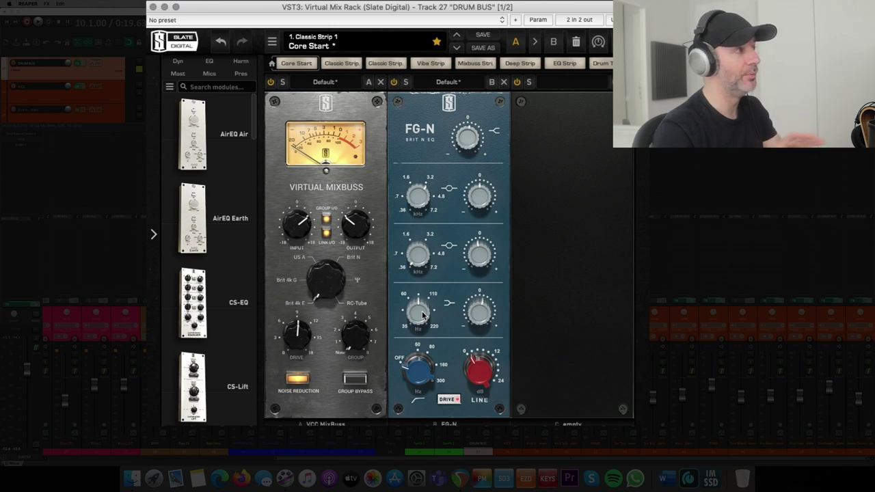
{"action": "mouse_move", "coordinate": [477, 375]}
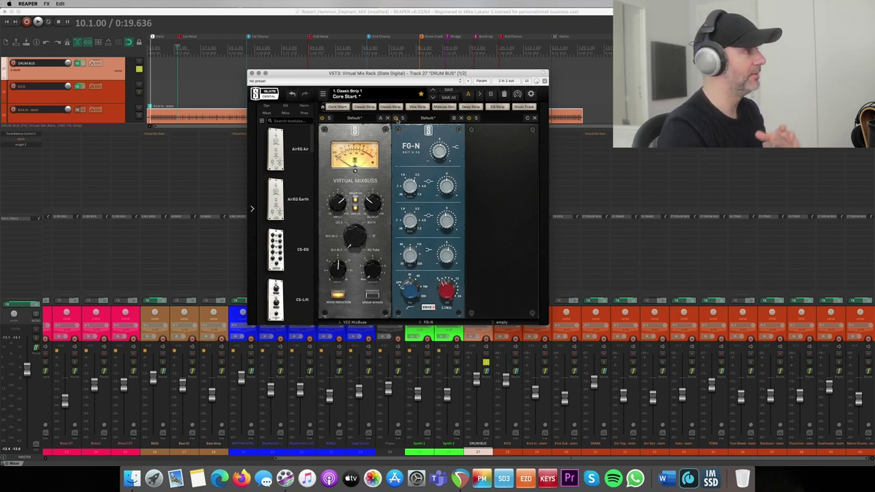
Open the Overheads stem's Virtual Mix Rack, take it out of bypass, then reopen DRUM BUS to compare
{"action": "left_click", "coordinate": [251, 73]}
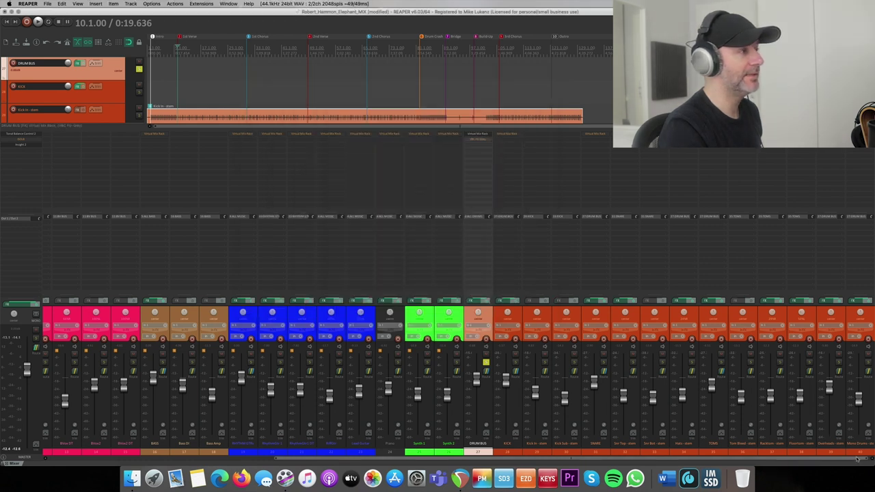
{"action": "left_click", "coordinate": [838, 363]}
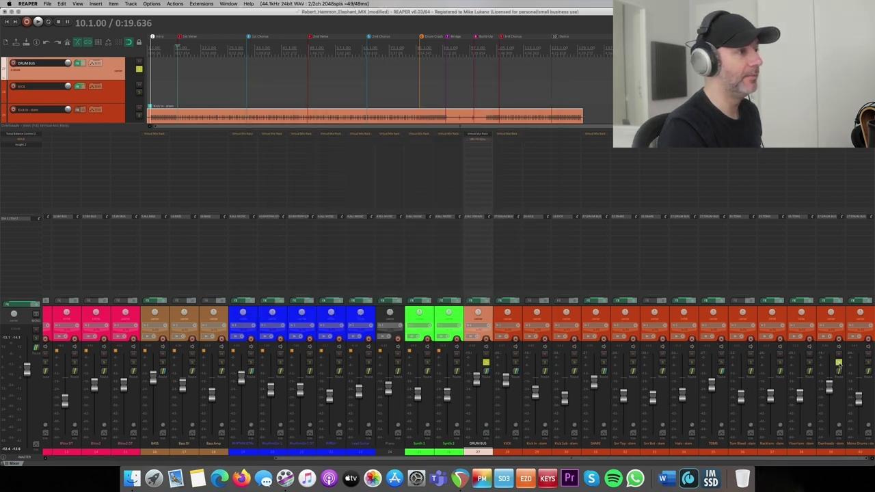
{"action": "left_click", "coordinate": [840, 363]}
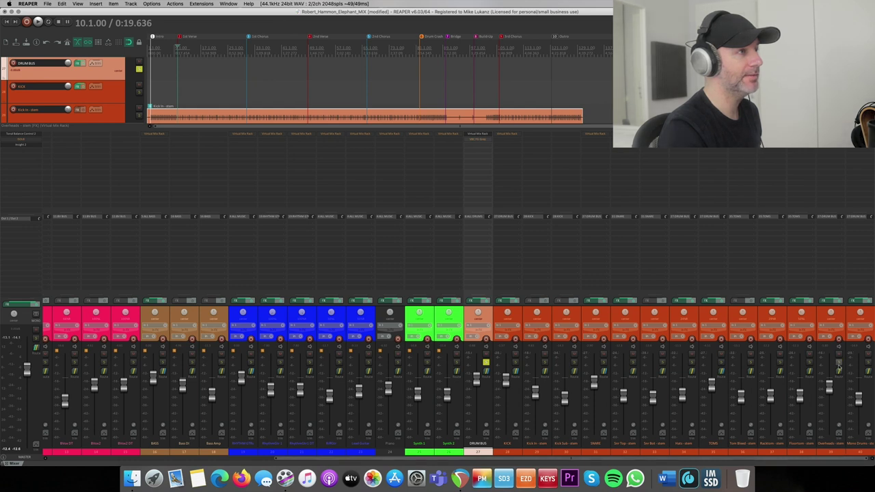
{"action": "left_click", "coordinate": [838, 133]}
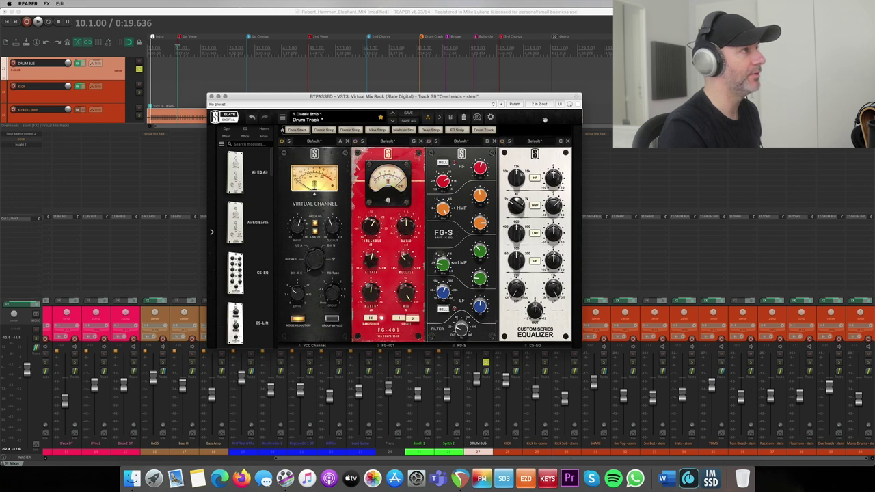
{"action": "left_click", "coordinate": [577, 105]}
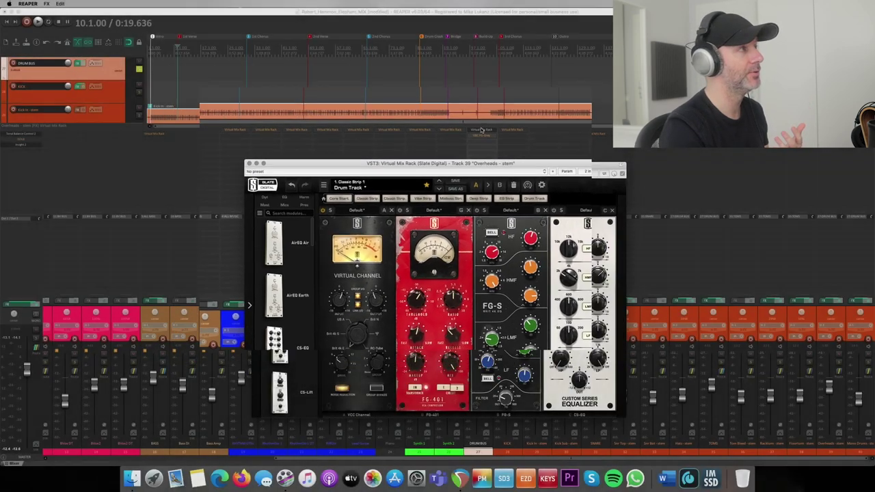
{"action": "left_click", "coordinate": [477, 134]}
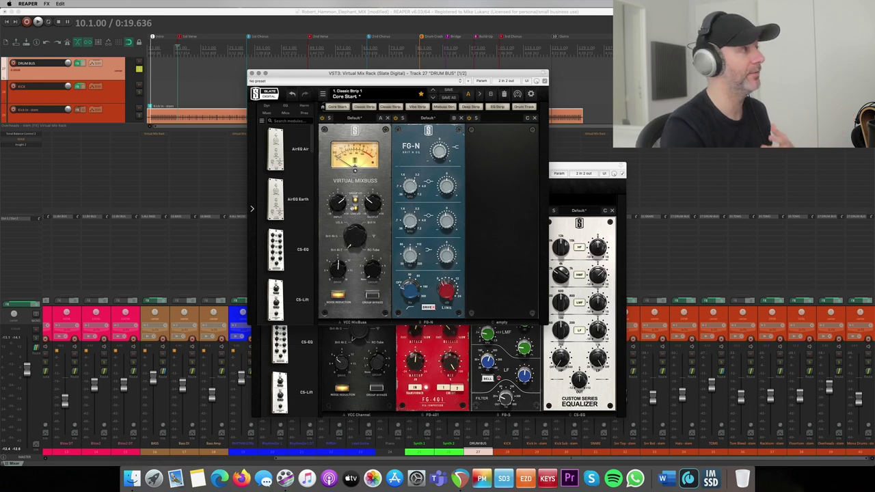
Reposition the Overheads rack window and switch on its FG-401 compressor module
{"action": "left_click", "coordinate": [251, 73]}
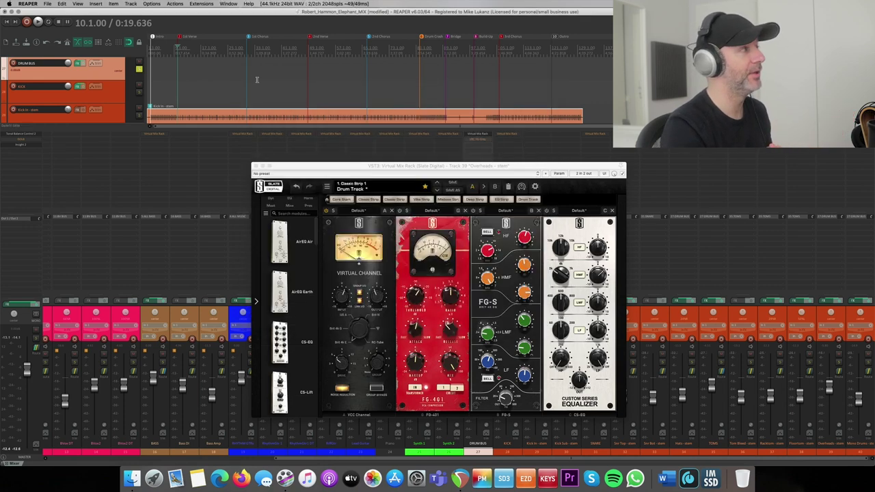
{"action": "left_click_drag", "start_coordinate": [399, 190], "coordinate": [420, 168]}
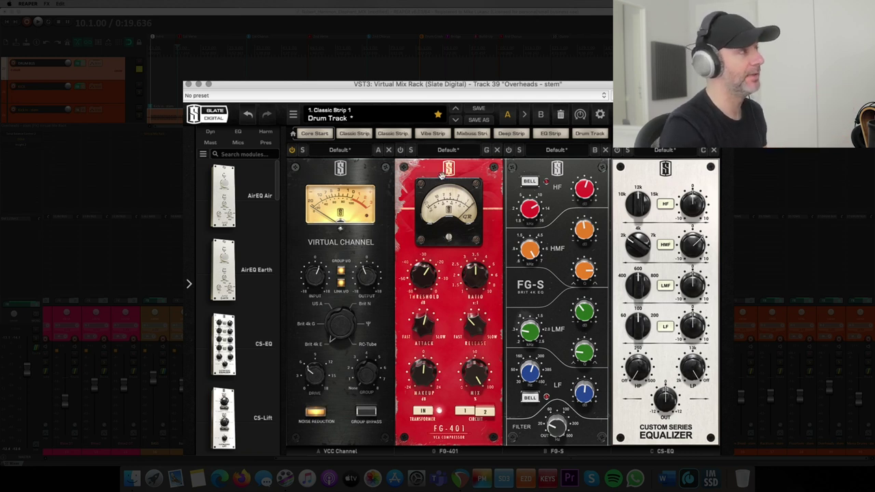
{"action": "left_click", "coordinate": [400, 150]}
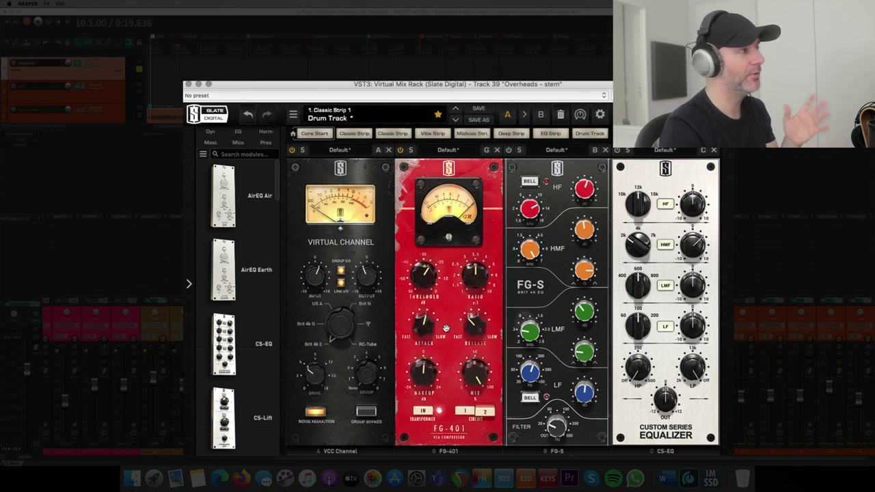
Toggle the FG-401 off and on during playback to compare, leaving it enabled
{"action": "mouse_move", "coordinate": [474, 284]}
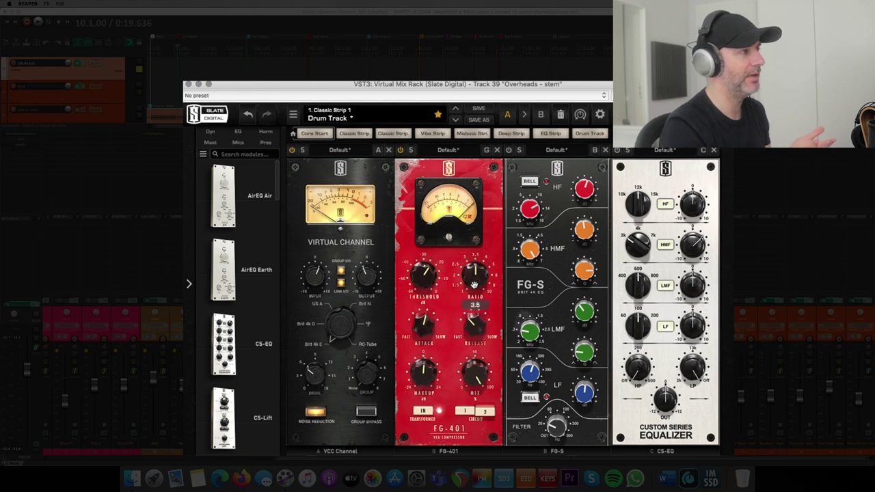
{"action": "mouse_move", "coordinate": [429, 326]}
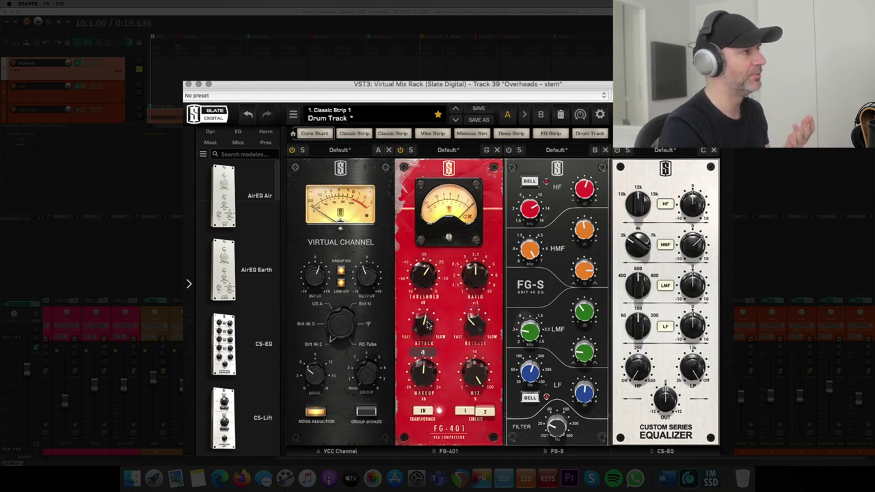
{"action": "mouse_move", "coordinate": [474, 324]}
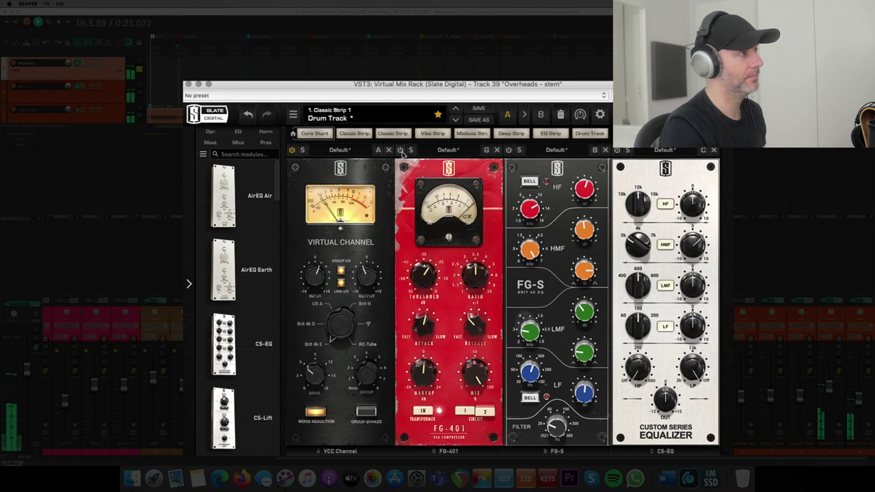
{"action": "left_click", "coordinate": [401, 150]}
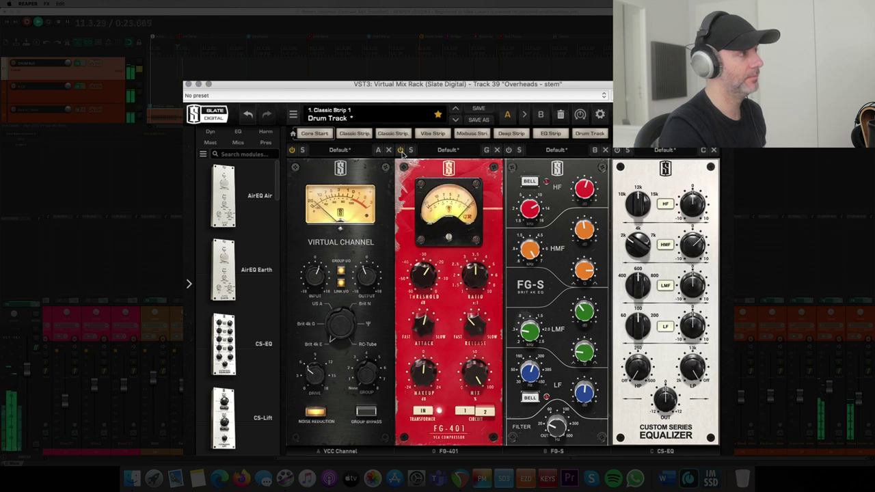
{"action": "left_click", "coordinate": [400, 150]}
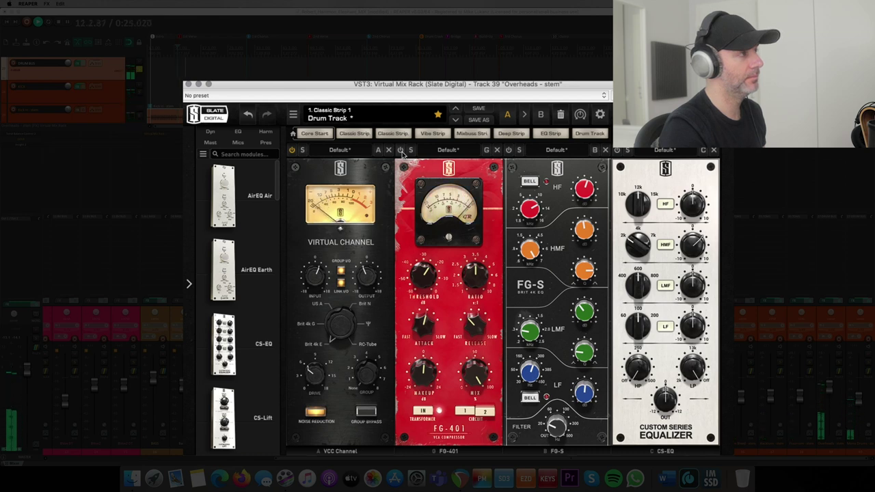
{"action": "left_click", "coordinate": [401, 151]}
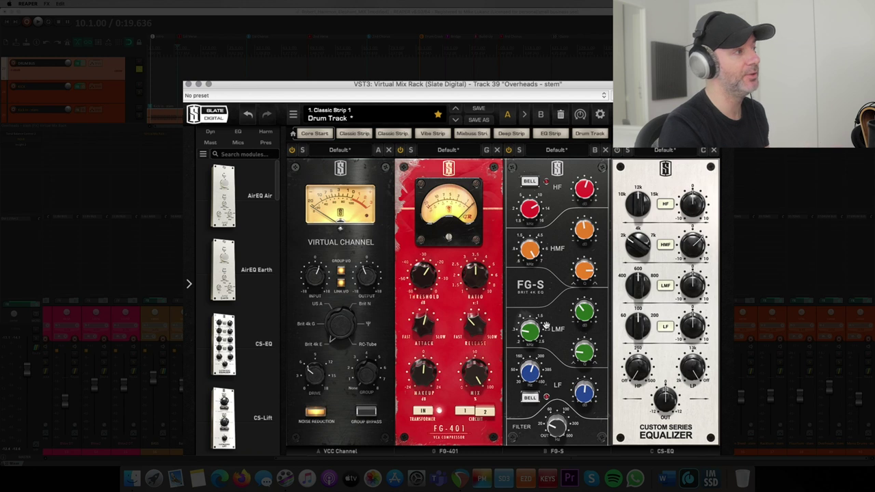
{"action": "mouse_move", "coordinate": [559, 433]}
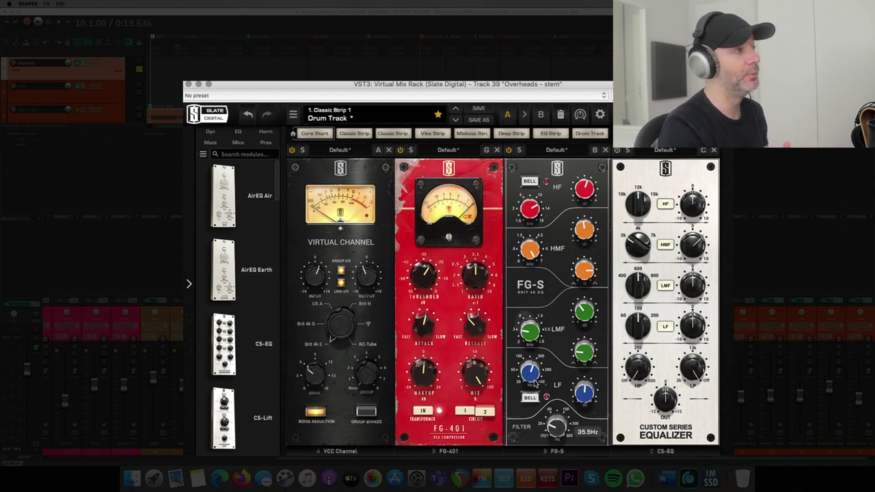
{"action": "mouse_move", "coordinate": [536, 385]}
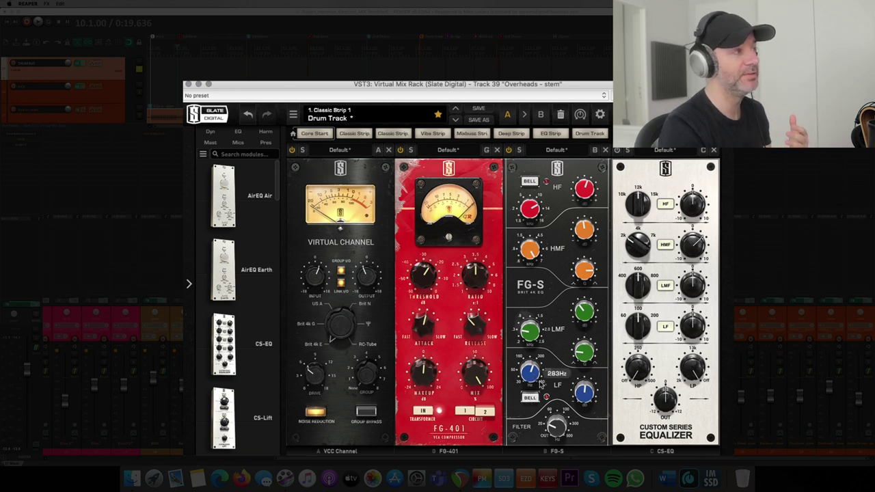
{"action": "mouse_move", "coordinate": [577, 395]}
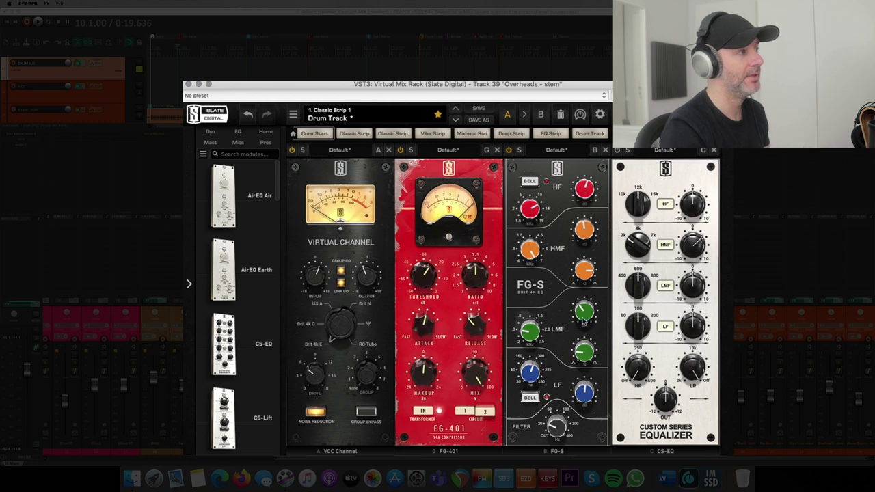
{"action": "mouse_move", "coordinate": [592, 315]}
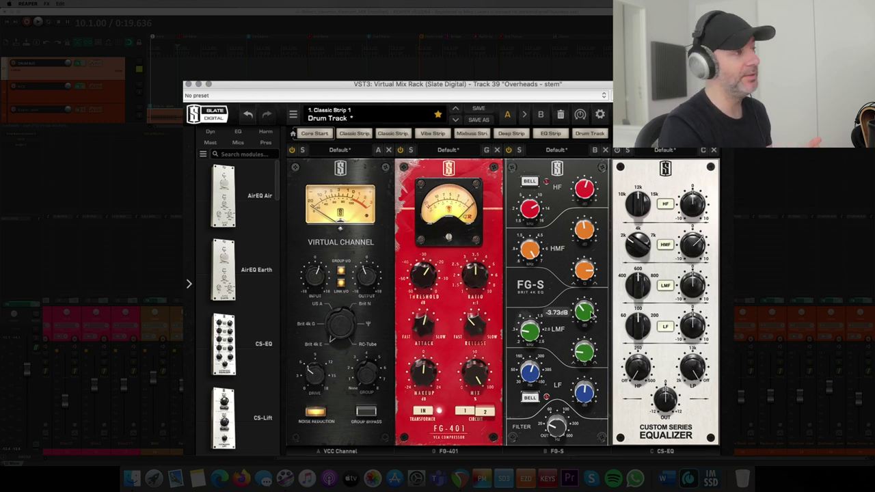
{"action": "mouse_move", "coordinate": [531, 331]}
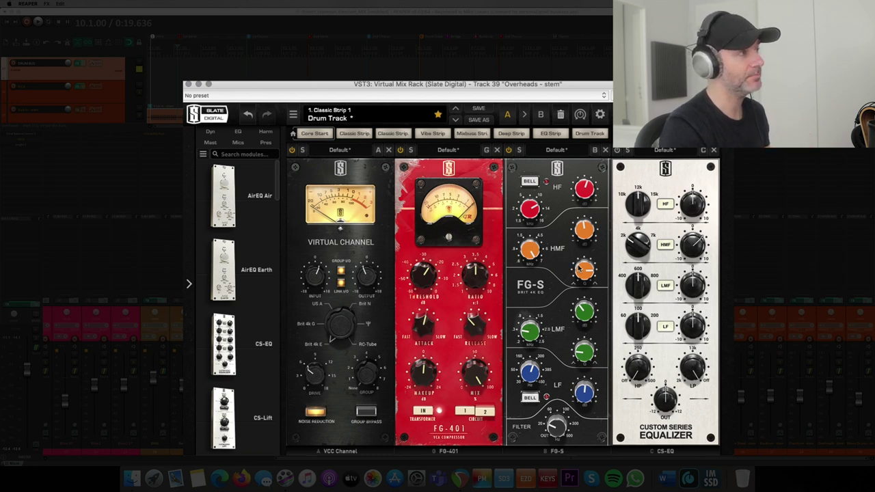
{"action": "mouse_move", "coordinate": [586, 234]}
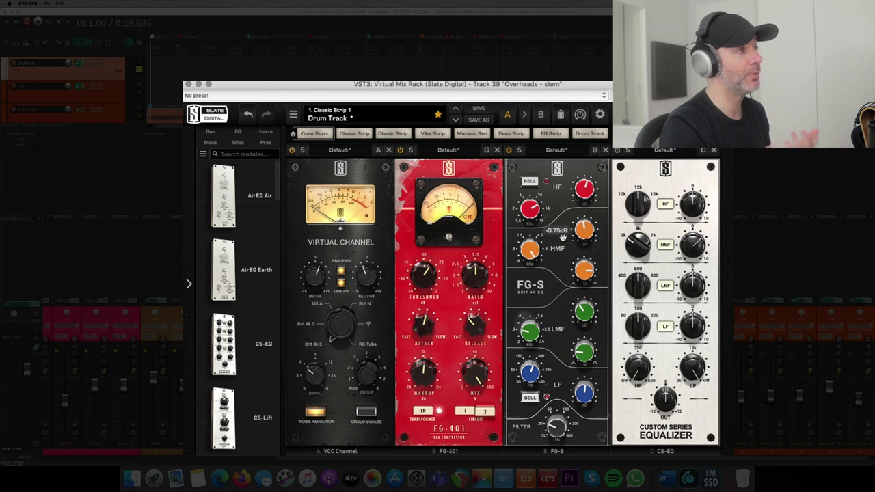
{"action": "mouse_move", "coordinate": [539, 252]}
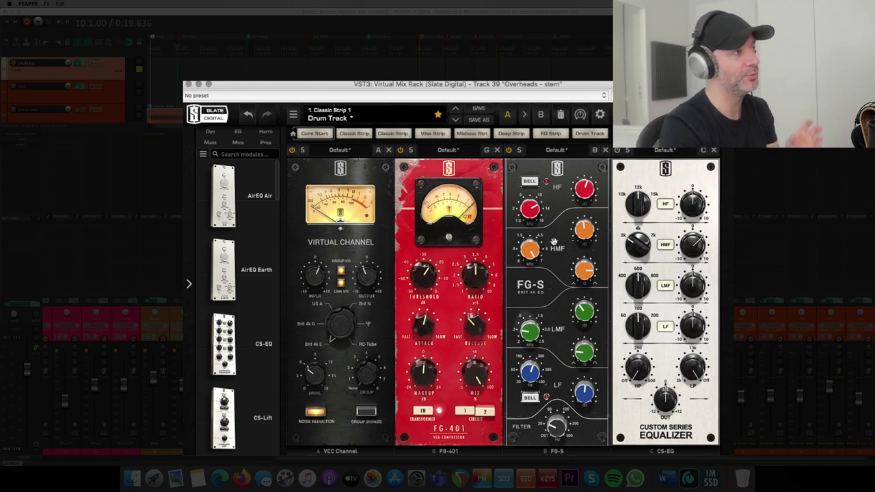
{"action": "mouse_move", "coordinate": [578, 197]}
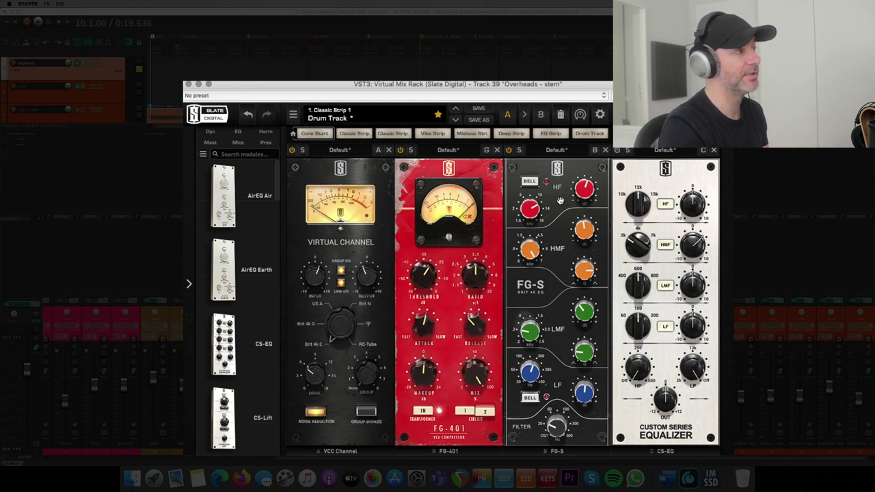
{"action": "mouse_move", "coordinate": [531, 214]}
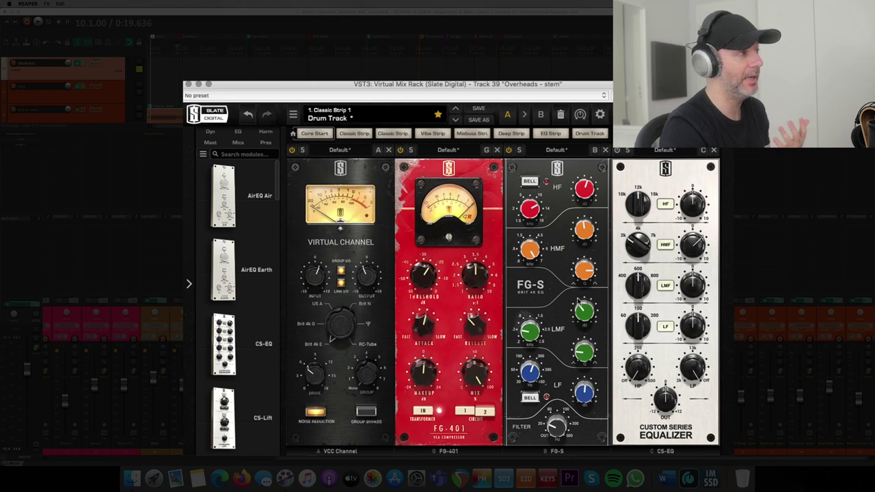
{"action": "mouse_move", "coordinate": [578, 300]}
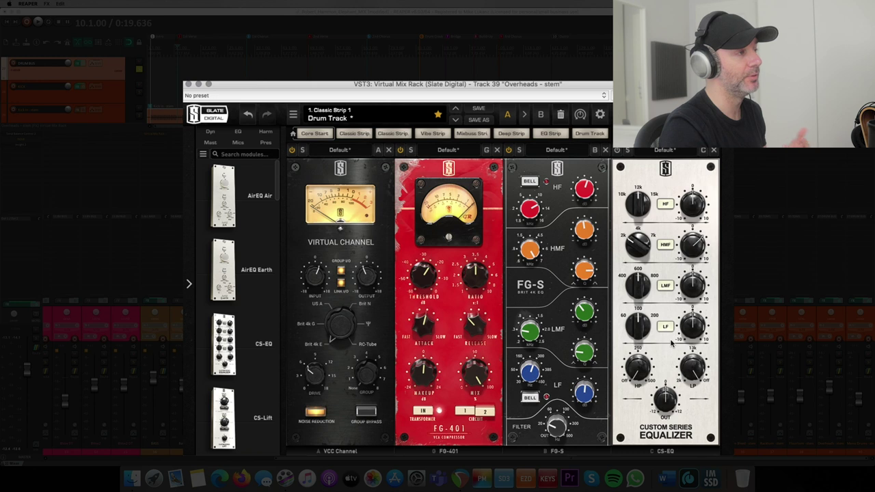
{"action": "mouse_move", "coordinate": [701, 242]}
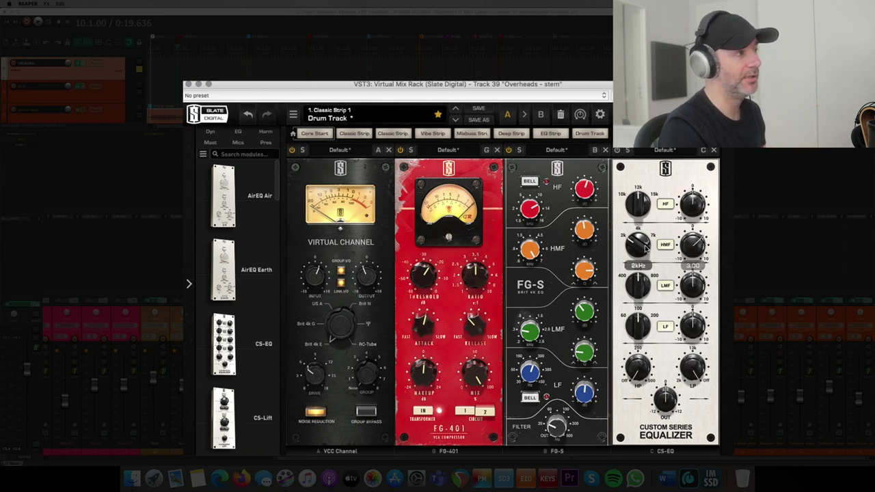
{"action": "mouse_move", "coordinate": [645, 250]}
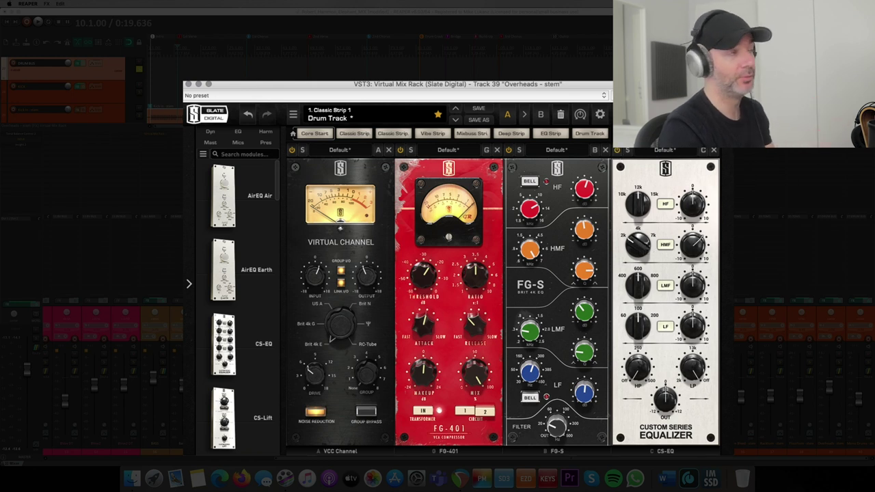
Play the mix, A/B the Overheads rack by bypassing it twice, close it, and open Mono Drums' rack
{"action": "key", "text": "space"}
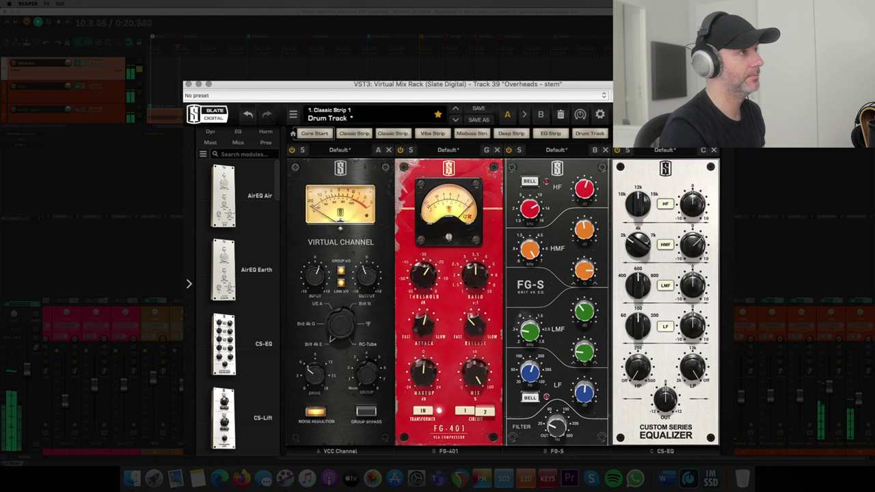
{"action": "key", "text": "b"}
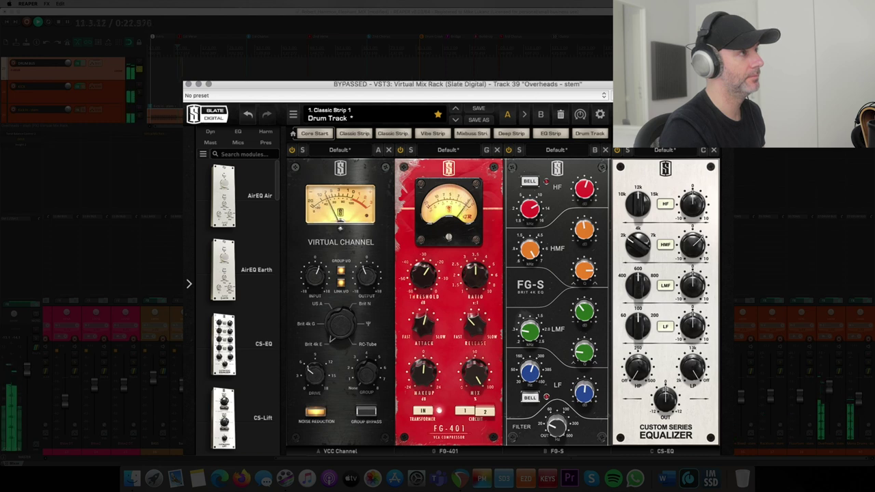
{"action": "key", "text": "b"}
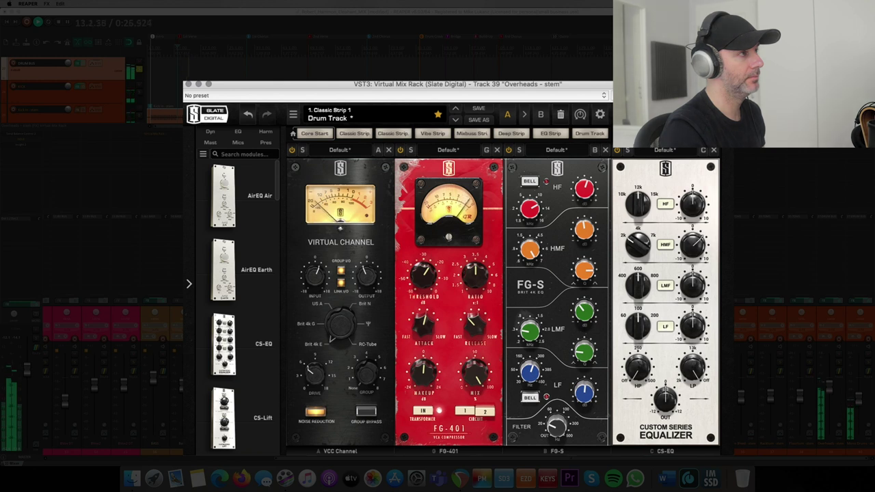
{"action": "key", "text": "b"}
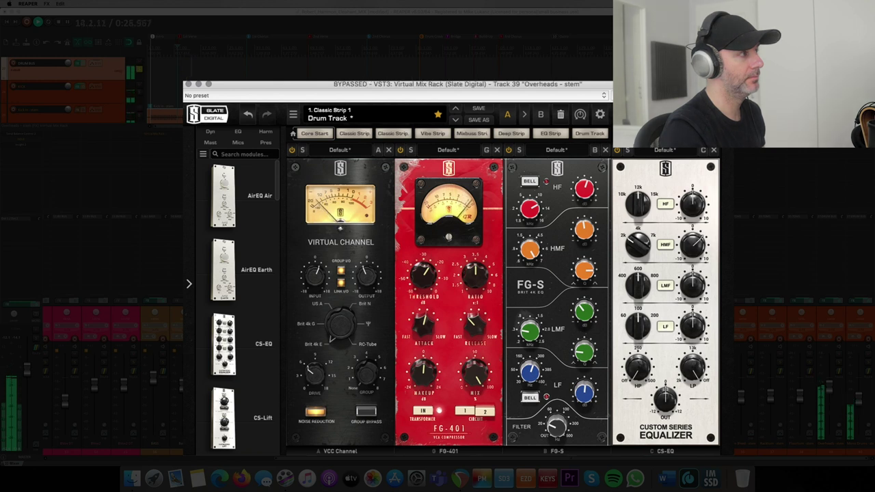
{"action": "key", "text": "b"}
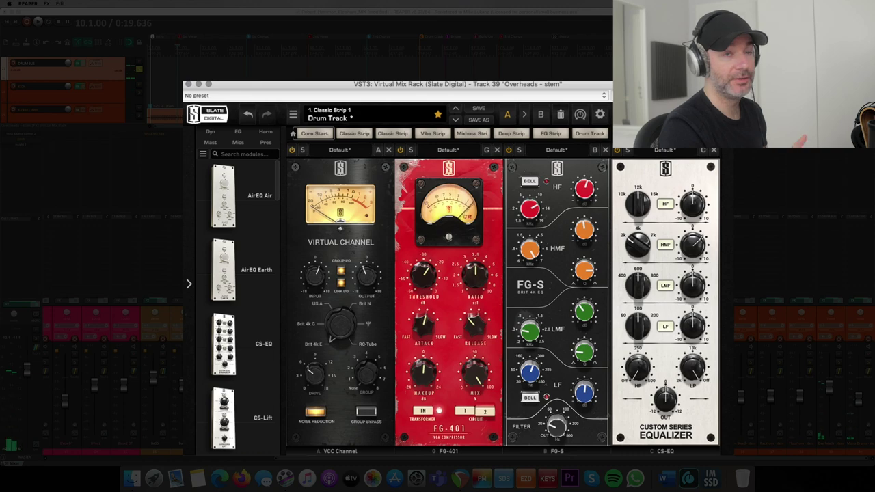
{"action": "key", "text": "Escape"}
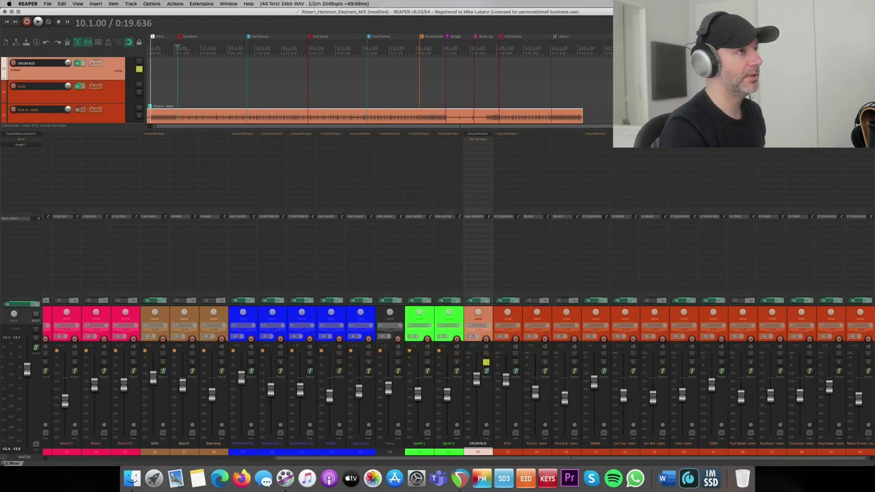
{"action": "left_click", "coordinate": [860, 171]}
Drag the Mono Drums rack window into position over the mixer
{"action": "left_click_drag", "start_coordinate": [427, 115], "coordinate": [460, 127]}
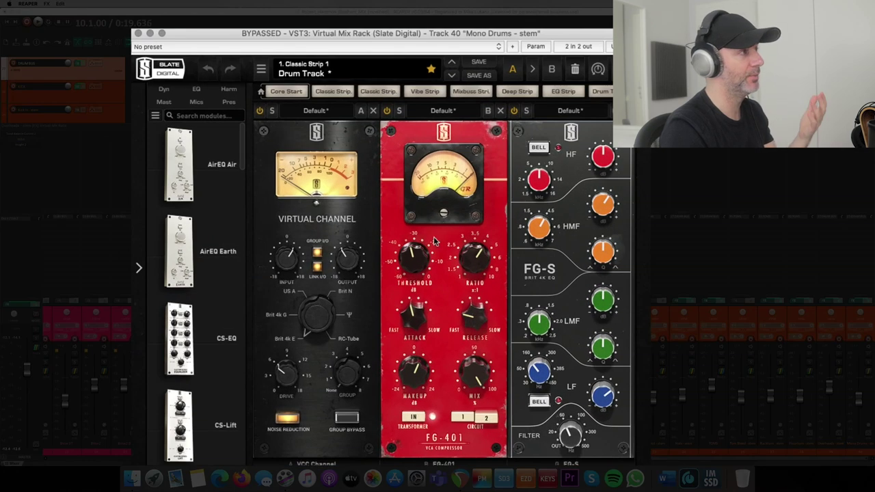
Inspect the Mono Drums rack's FG-S EQ knob settings while listening
{"action": "mouse_move", "coordinate": [556, 233]}
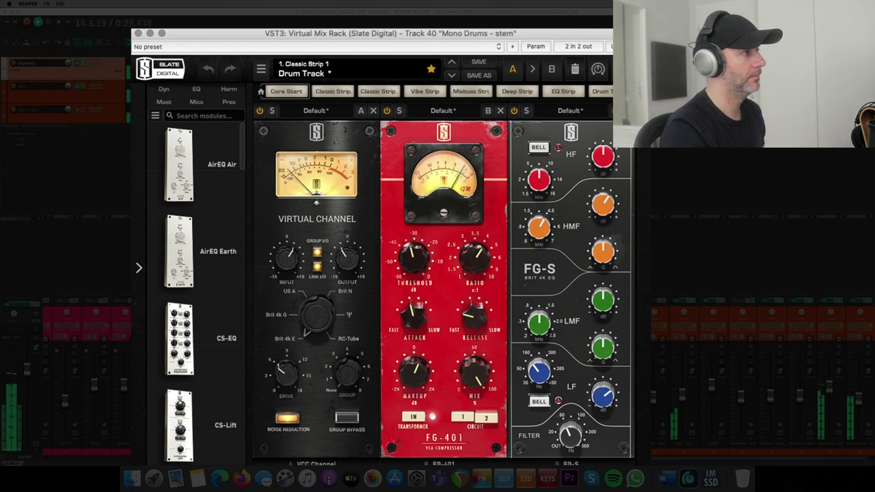
{"action": "mouse_move", "coordinate": [547, 371]}
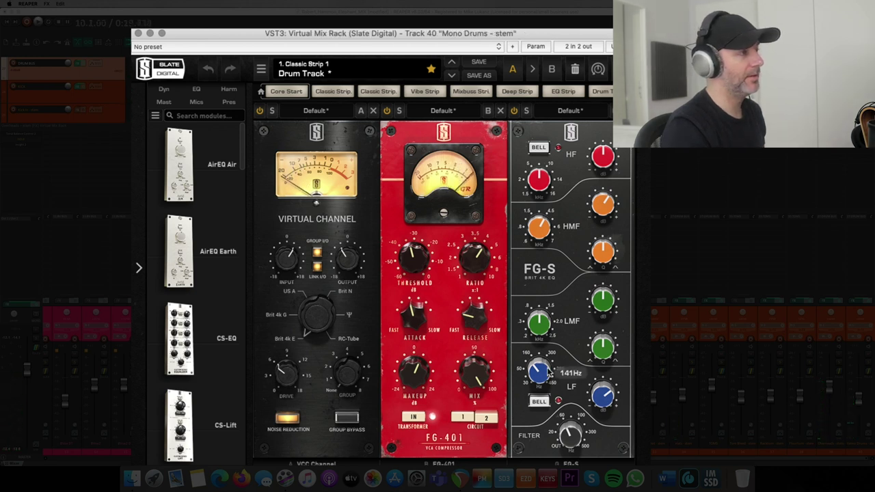
{"action": "mouse_move", "coordinate": [599, 392]}
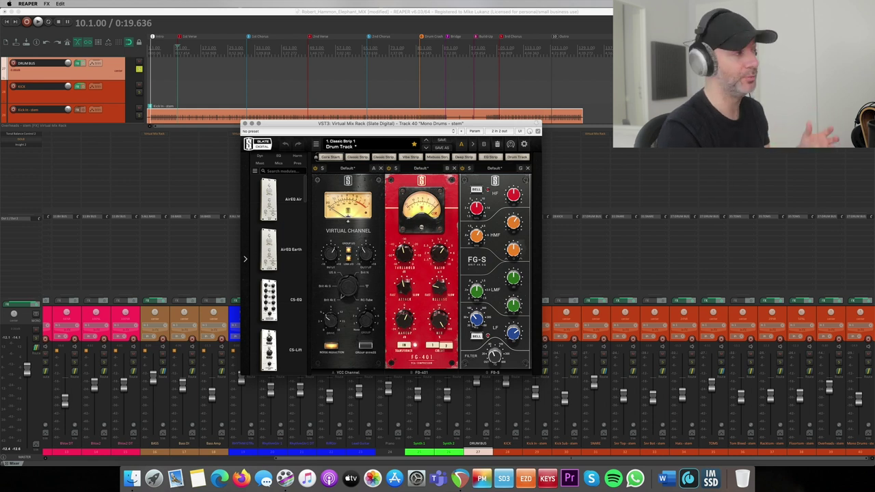
Close the Mono Drums rack, then open and position the KICK track's Virtual Mix Rack
{"action": "left_click", "coordinate": [244, 123]}
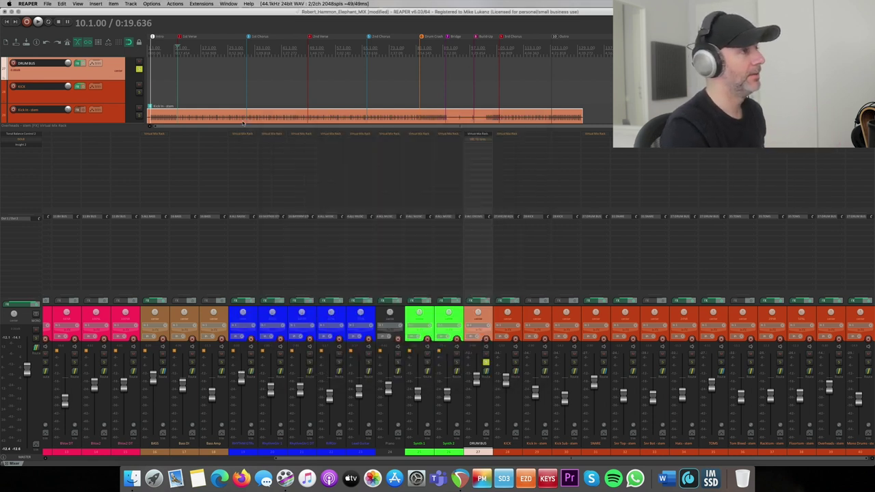
{"action": "left_click", "coordinate": [550, 327]}
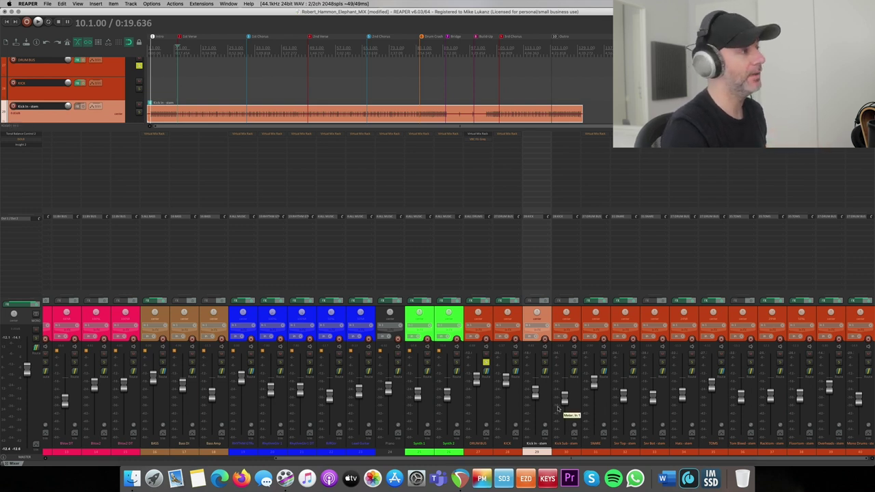
{"action": "left_click", "coordinate": [520, 315]}
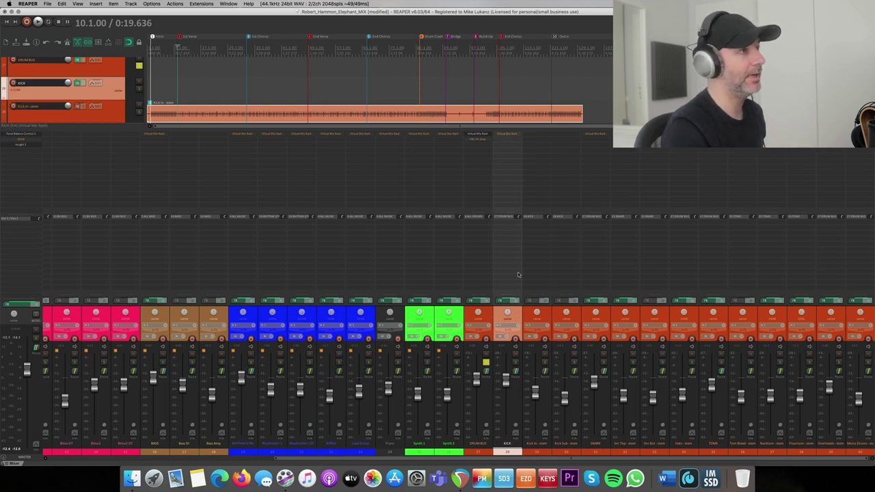
{"action": "left_click", "coordinate": [505, 135]}
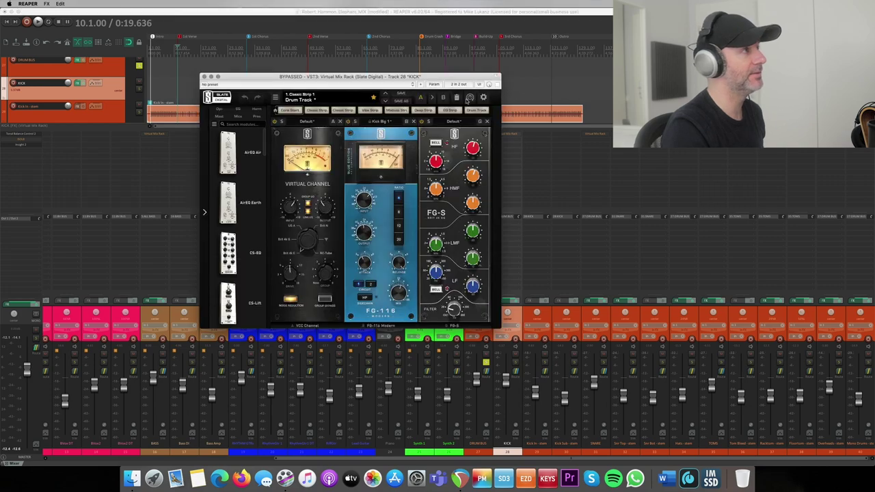
{"action": "left_click_drag", "start_coordinate": [472, 80], "coordinate": [526, 104]}
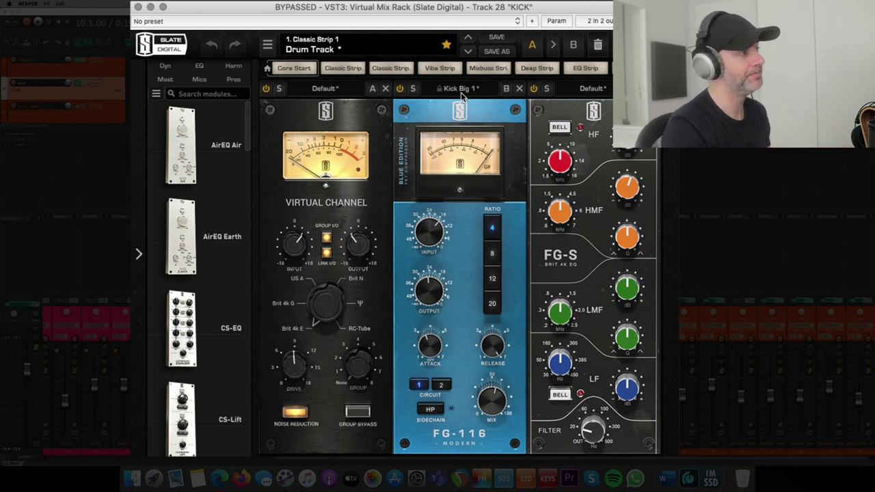
Review the KICK rack's FG-116 and FG-S settings, then close the window
{"action": "mouse_move", "coordinate": [445, 231]}
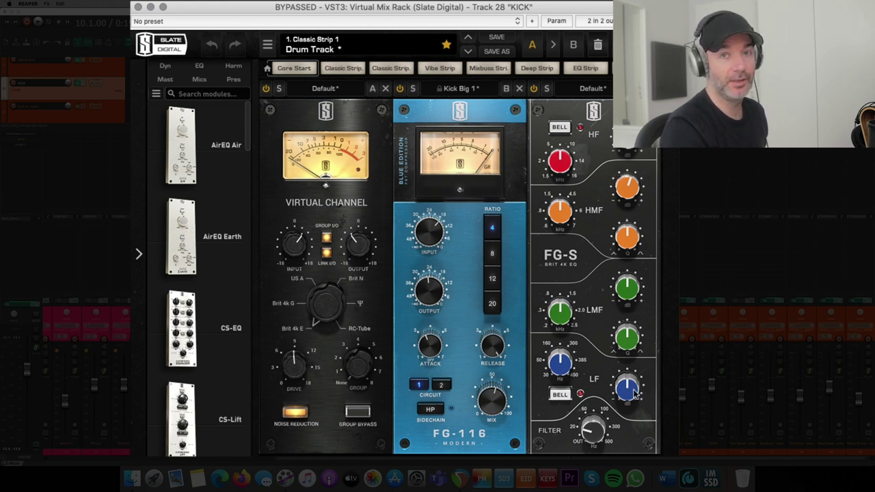
{"action": "mouse_move", "coordinate": [590, 441]}
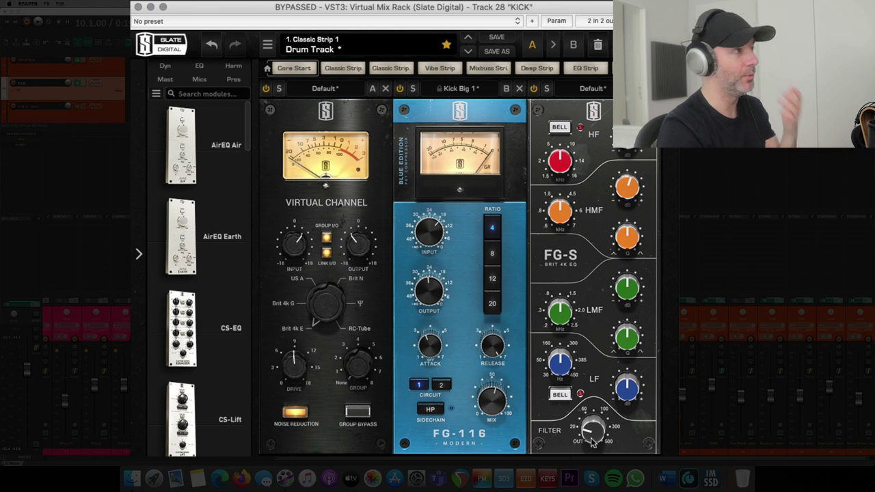
{"action": "mouse_move", "coordinate": [623, 190]}
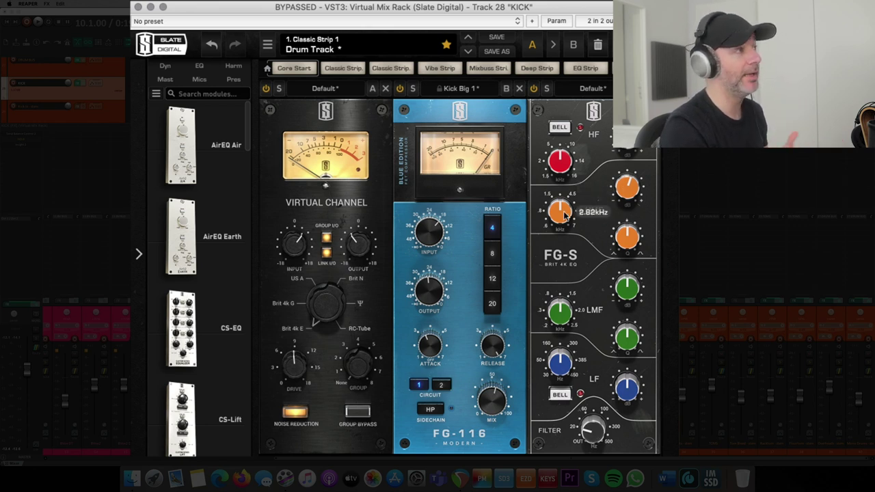
{"action": "mouse_move", "coordinate": [567, 174]}
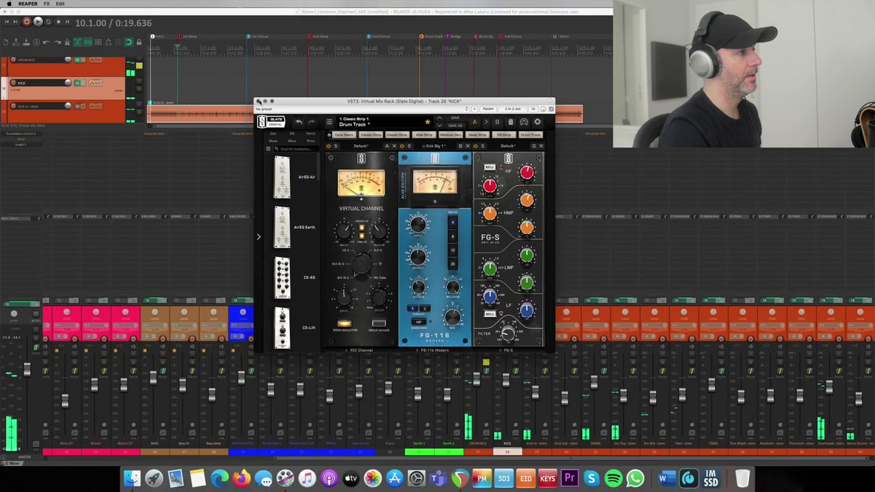
{"action": "left_click", "coordinate": [228, 76]}
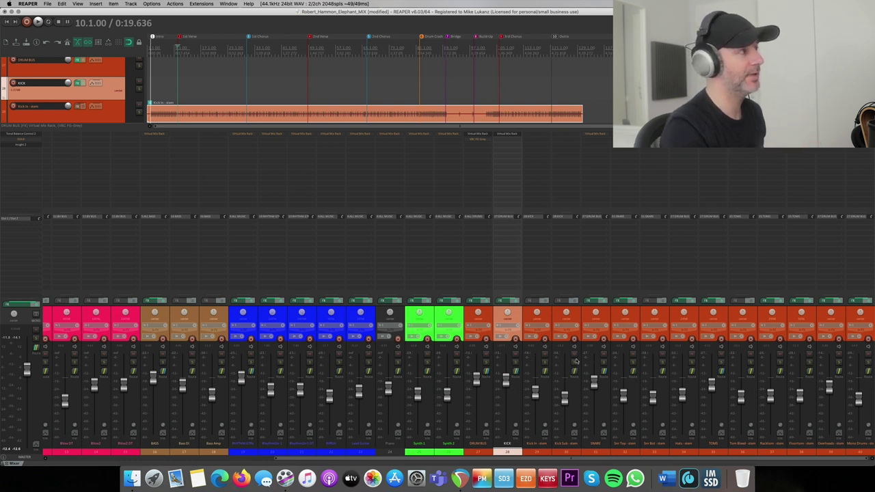
Select the SNARE track and open its Virtual Mix Rack
{"action": "left_click", "coordinate": [606, 320]}
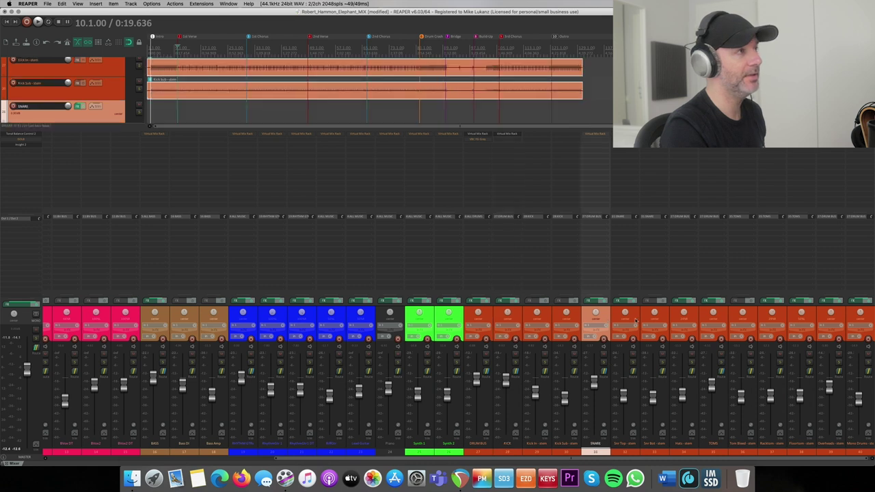
{"action": "left_click", "coordinate": [638, 320]}
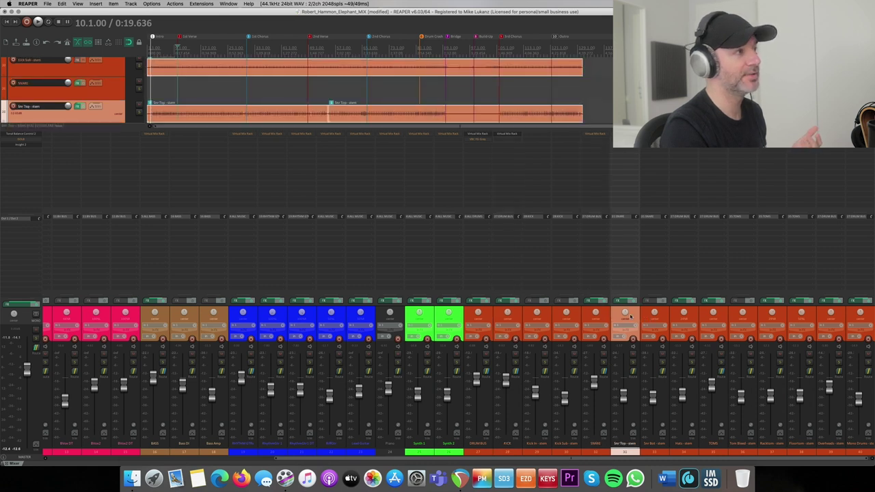
{"action": "left_click", "coordinate": [608, 318]}
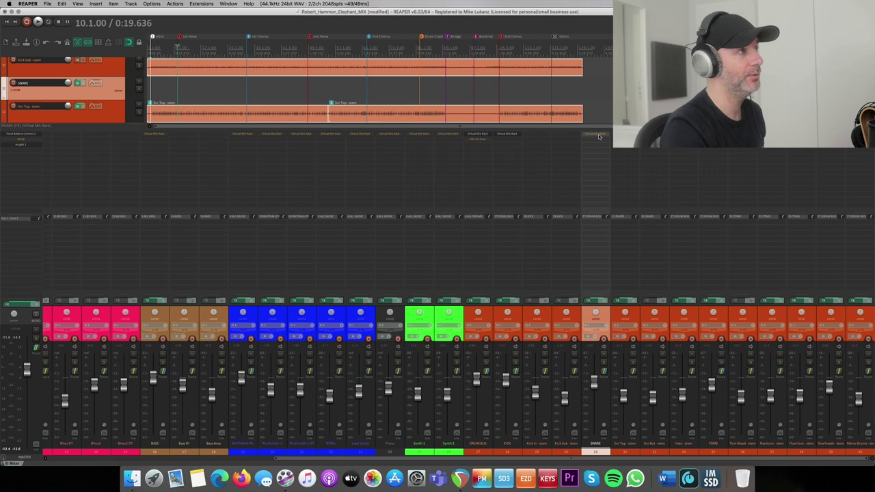
{"action": "left_click", "coordinate": [596, 134]}
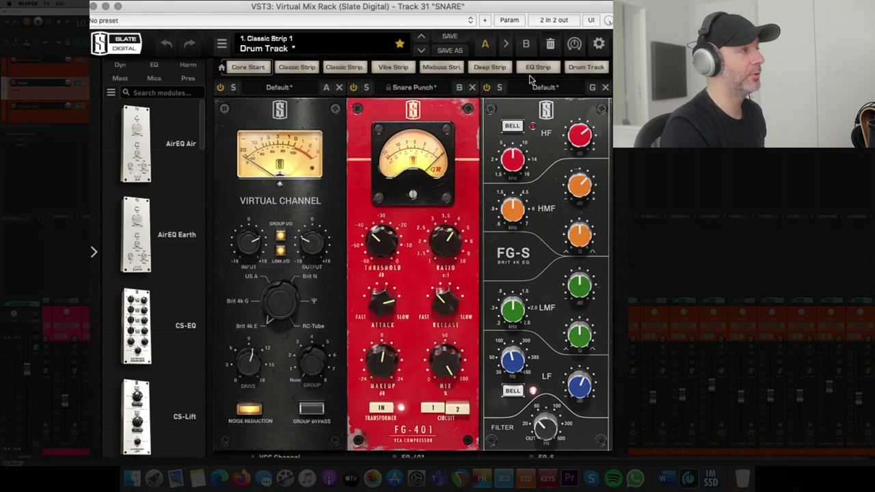
Inspect the Snare Punch FG-401 and FG-S settings and undo the last rack change
{"action": "mouse_move", "coordinate": [391, 228]}
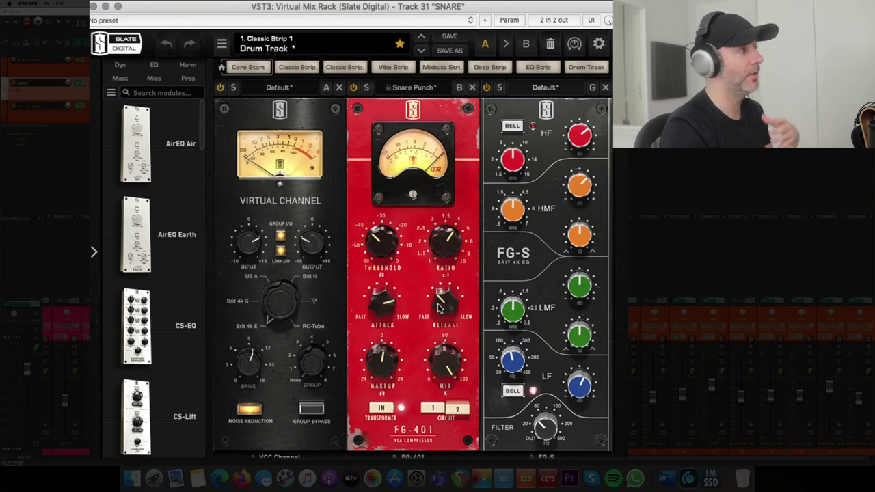
{"action": "mouse_move", "coordinate": [440, 309]}
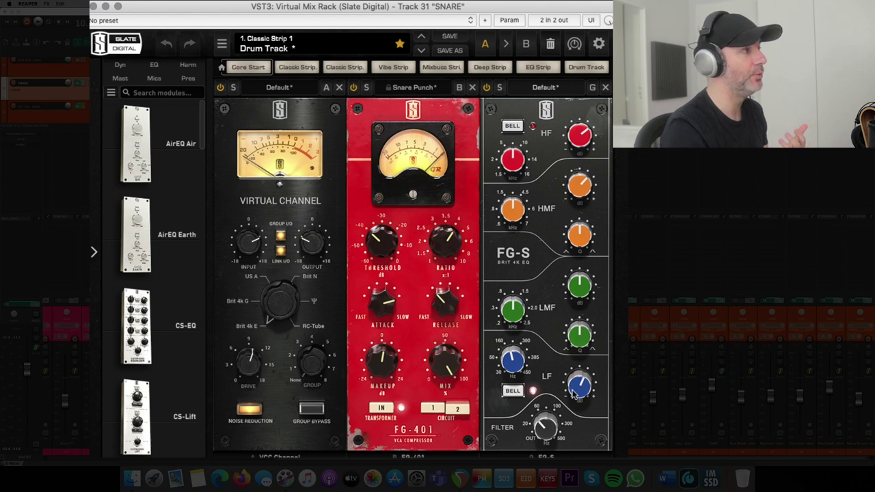
{"action": "mouse_move", "coordinate": [525, 369]}
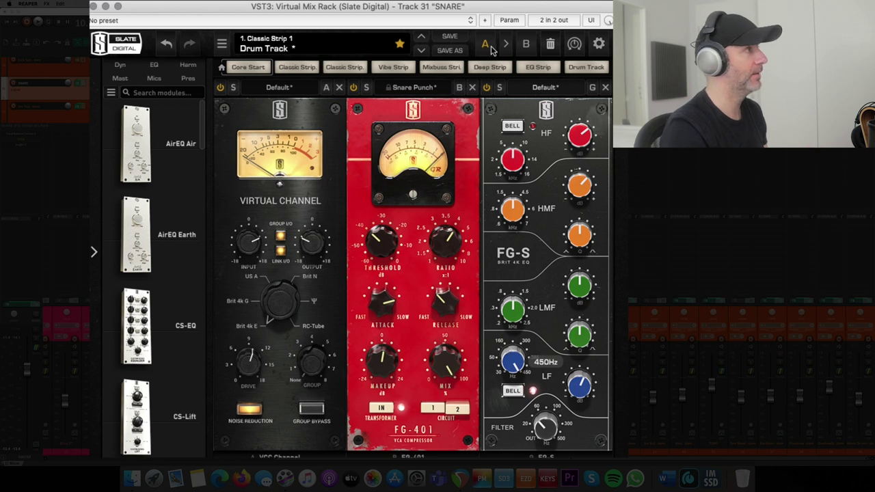
{"action": "left_click", "coordinate": [166, 43]}
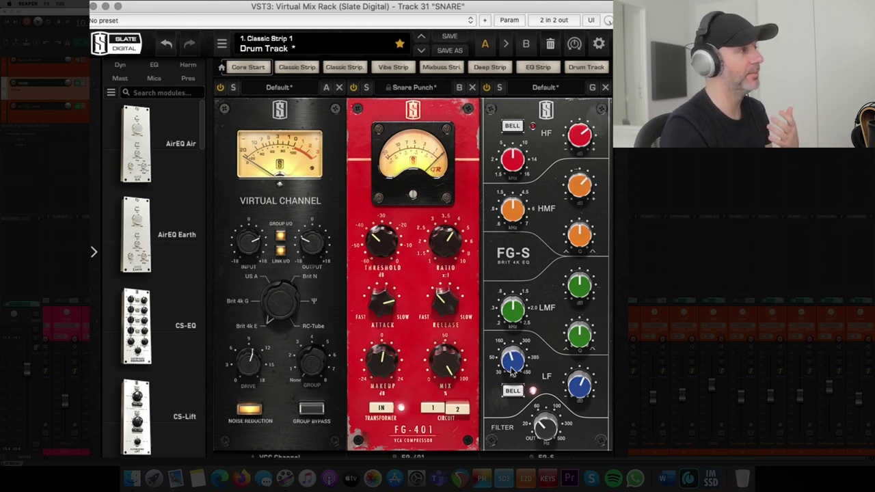
{"action": "mouse_move", "coordinate": [513, 370]}
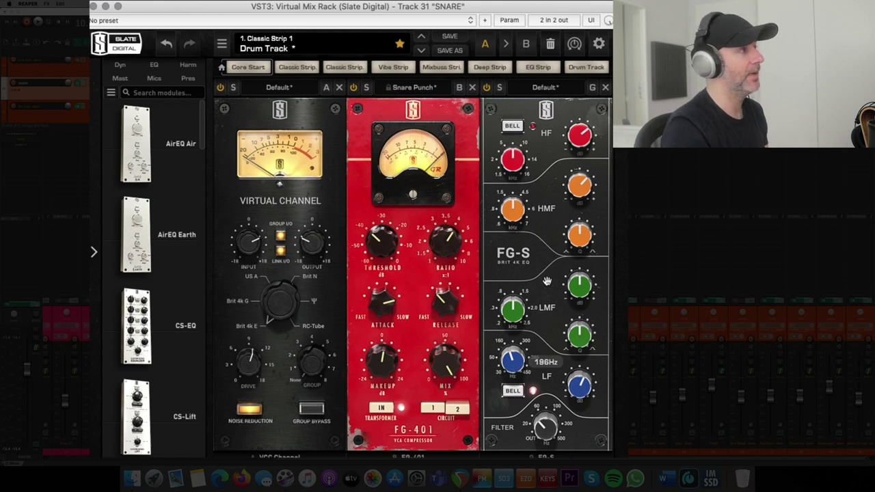
{"action": "mouse_move", "coordinate": [571, 196]}
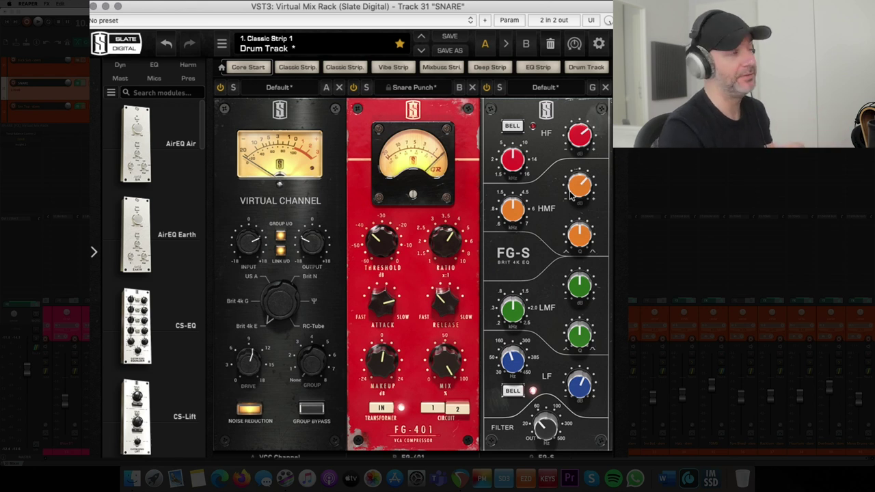
A/B the SNARE rack by bypassing it twice, leaving the chain active
{"action": "left_click", "coordinate": [609, 19]}
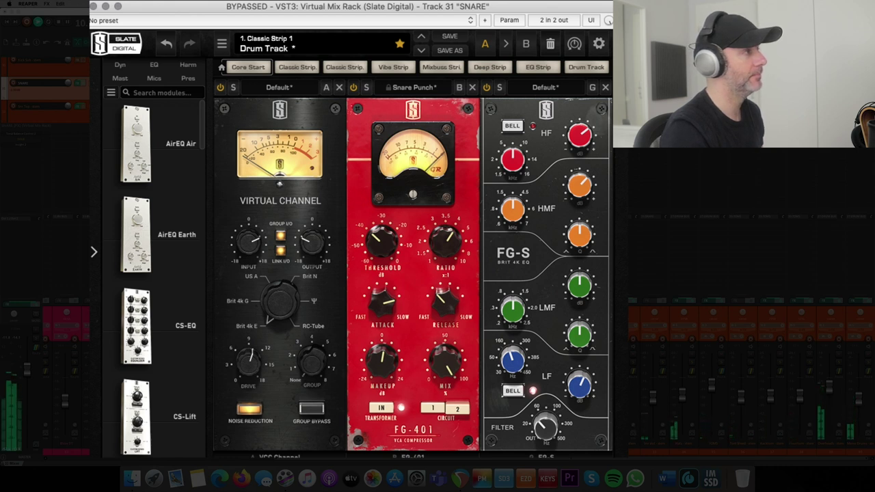
{"action": "left_click", "coordinate": [609, 20]}
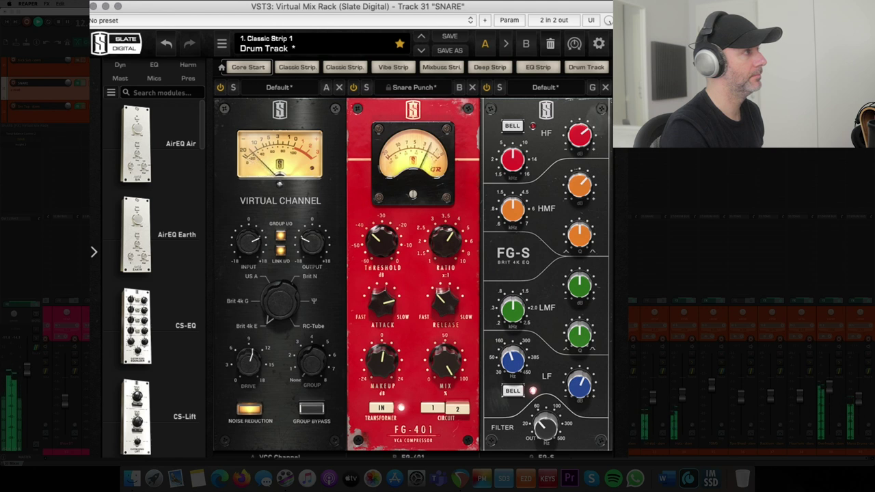
{"action": "left_click", "coordinate": [608, 20]}
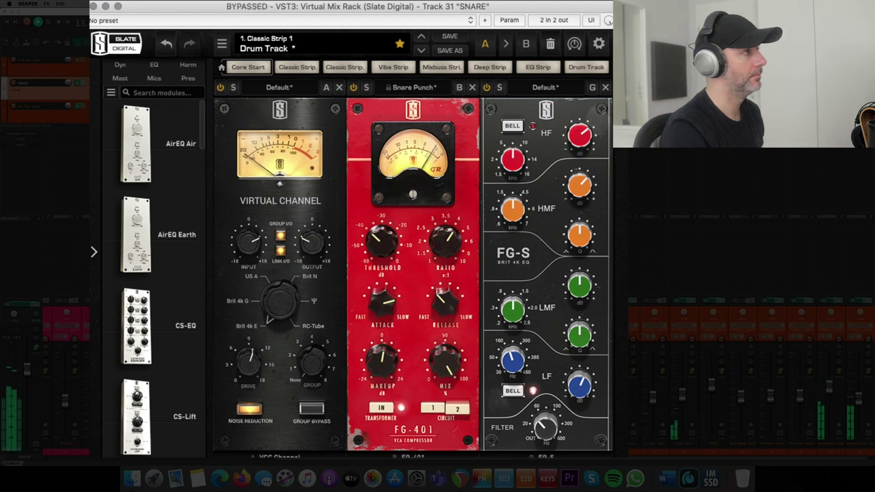
{"action": "left_click", "coordinate": [608, 20]}
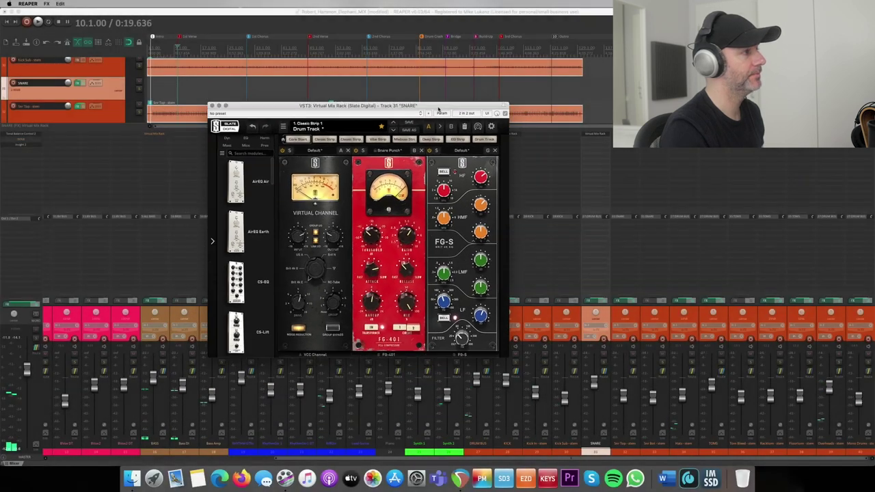
Move the SNARE rack window aside, stop playback, and close the window
{"action": "left_click_drag", "start_coordinate": [438, 109], "coordinate": [464, 127]}
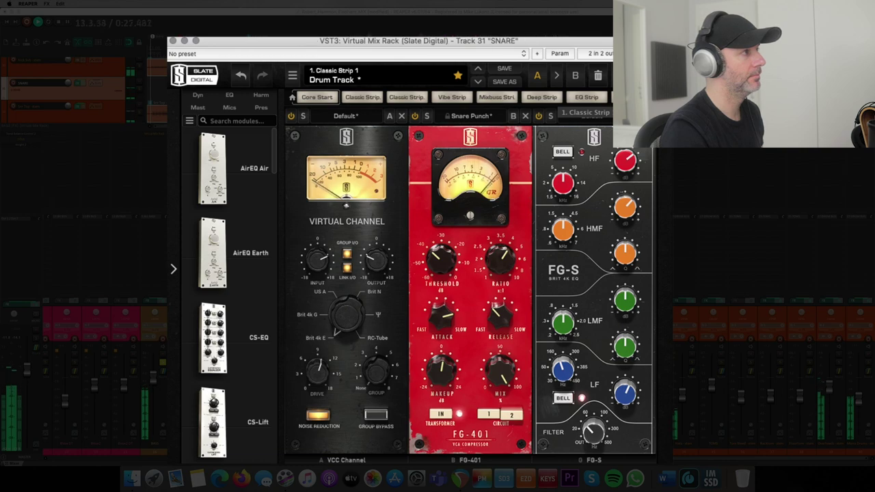
{"action": "key", "text": "space"}
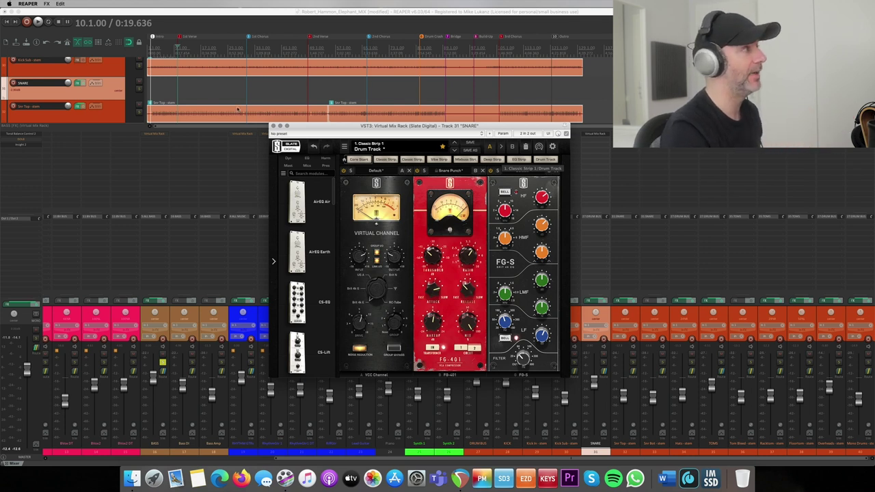
{"action": "left_click", "coordinate": [272, 126]}
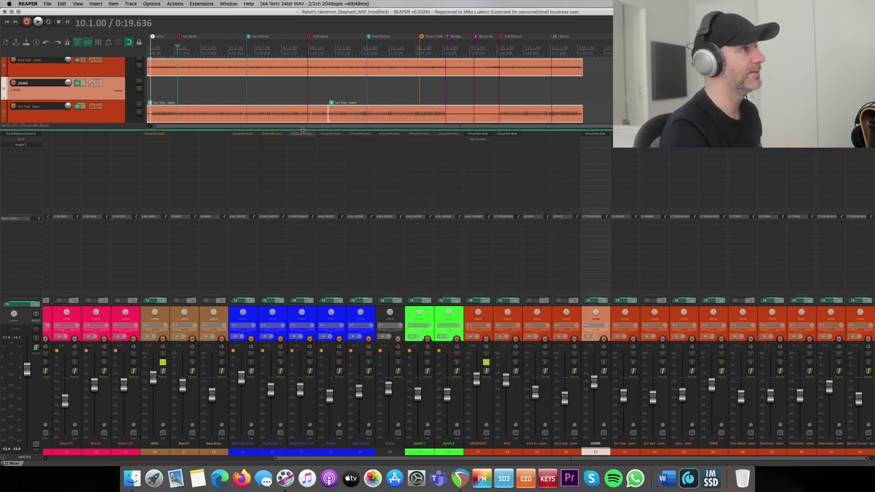
Open the DRUM BUS FG-Grey compressor, review its controls, and switch it on
{"action": "left_click", "coordinate": [479, 139]}
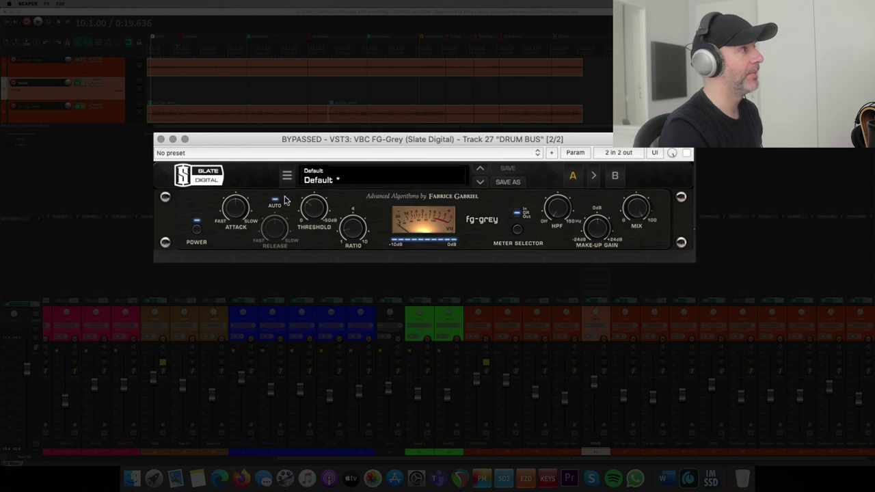
{"action": "mouse_move", "coordinate": [242, 212]}
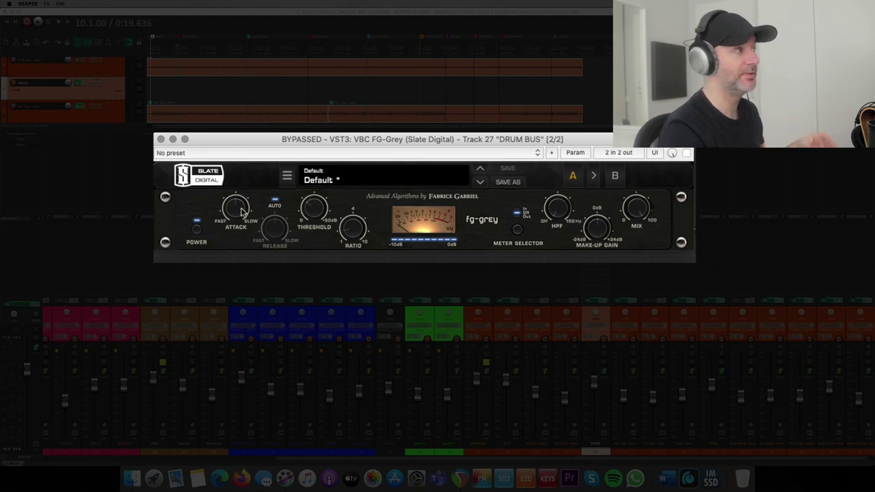
{"action": "mouse_move", "coordinate": [357, 234]}
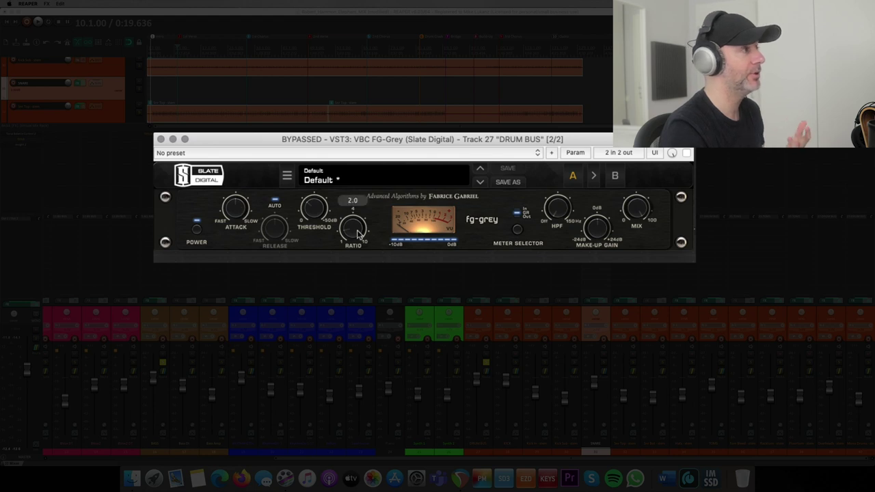
{"action": "mouse_move", "coordinate": [318, 214]}
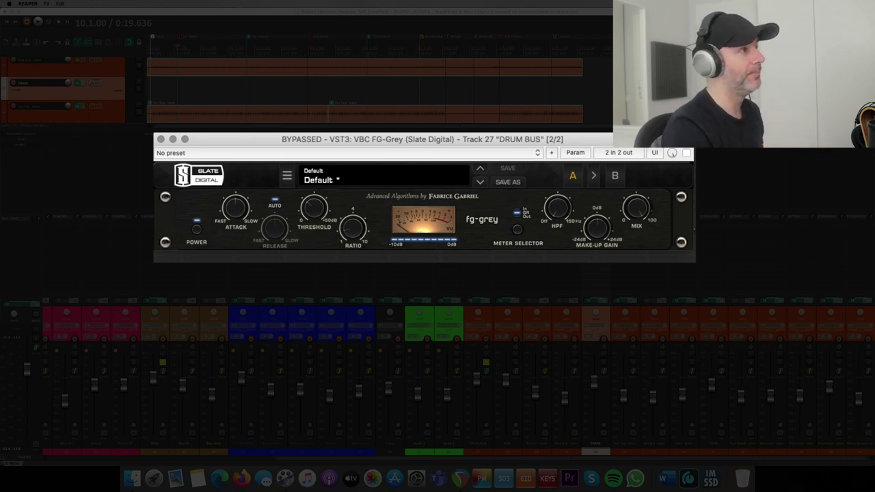
{"action": "mouse_move", "coordinate": [559, 211]}
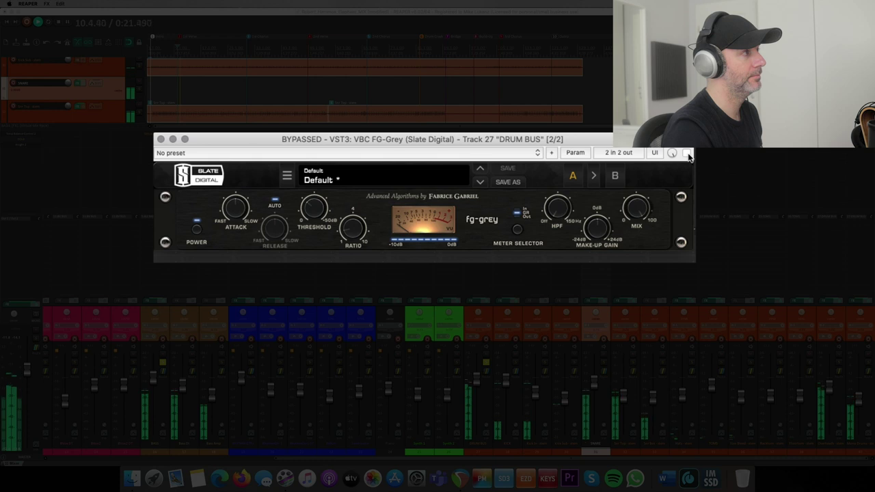
{"action": "left_click", "coordinate": [688, 154]}
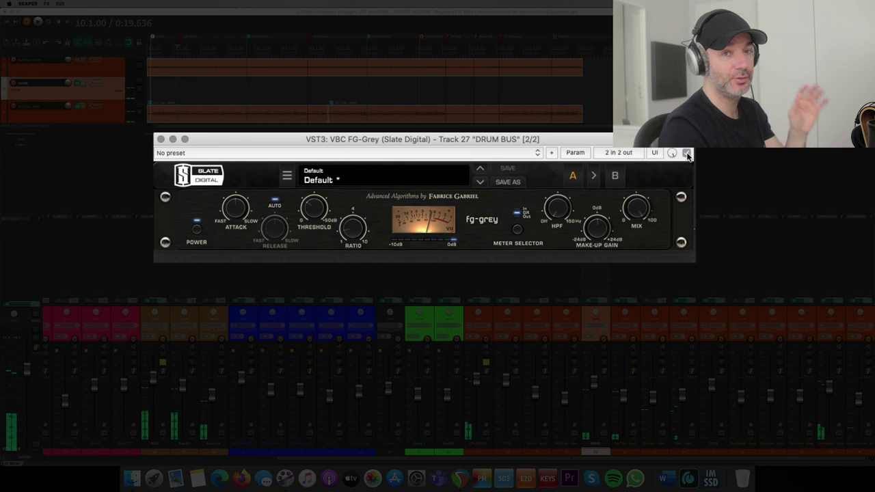
Restart playback and A/B the FG-Grey by bypassing it once, leaving it enabled
{"action": "key", "text": "space"}
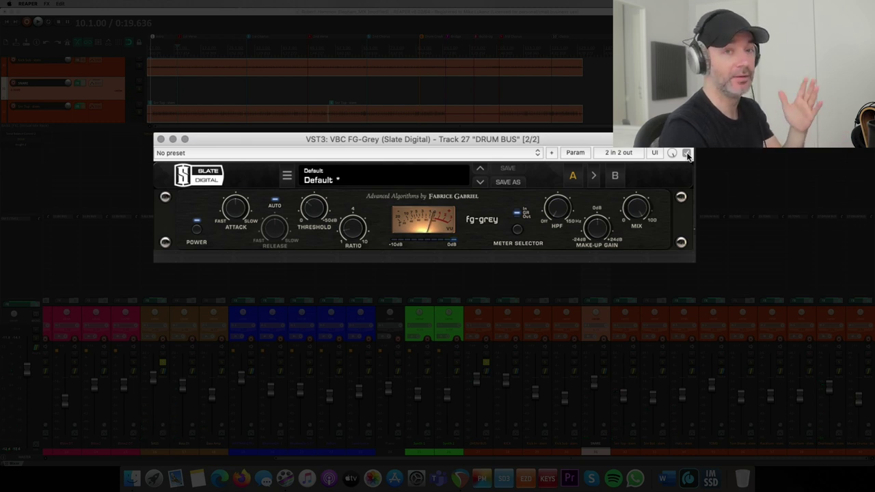
{"action": "key", "text": "space"}
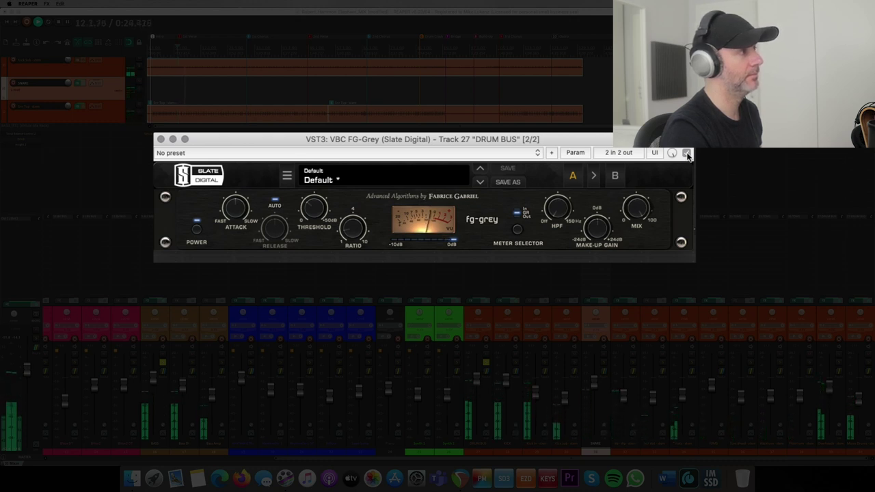
{"action": "left_click", "coordinate": [688, 154]}
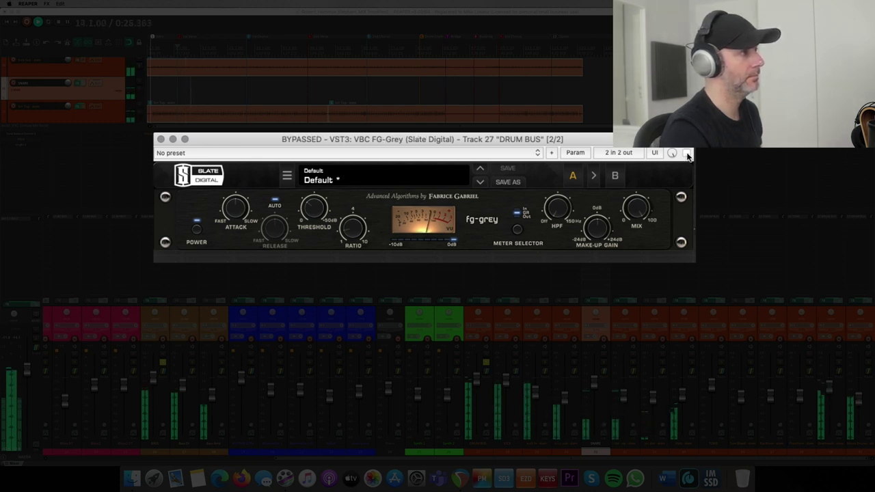
{"action": "left_click", "coordinate": [687, 154]}
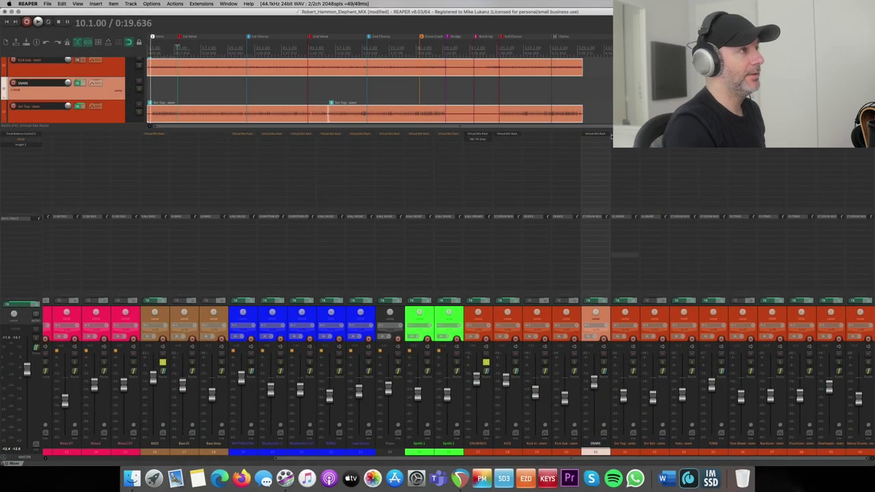
{"action": "left_click", "coordinate": [79, 106]}
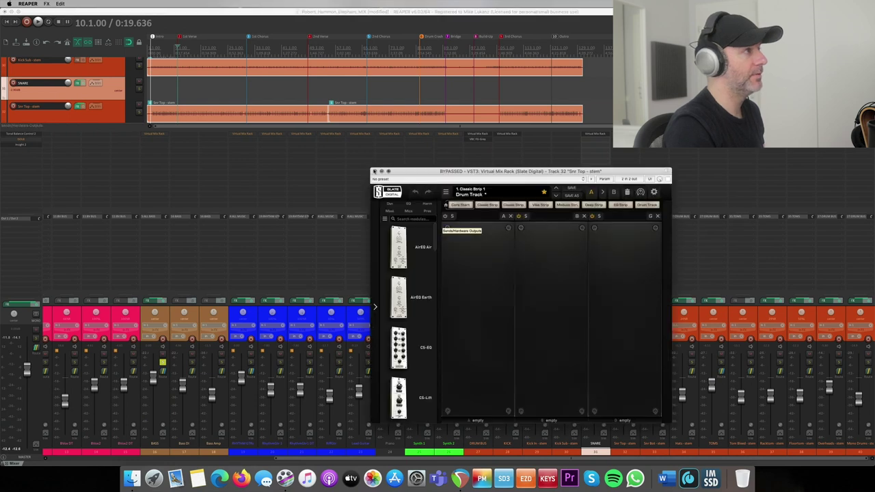
{"action": "left_click", "coordinate": [374, 172]}
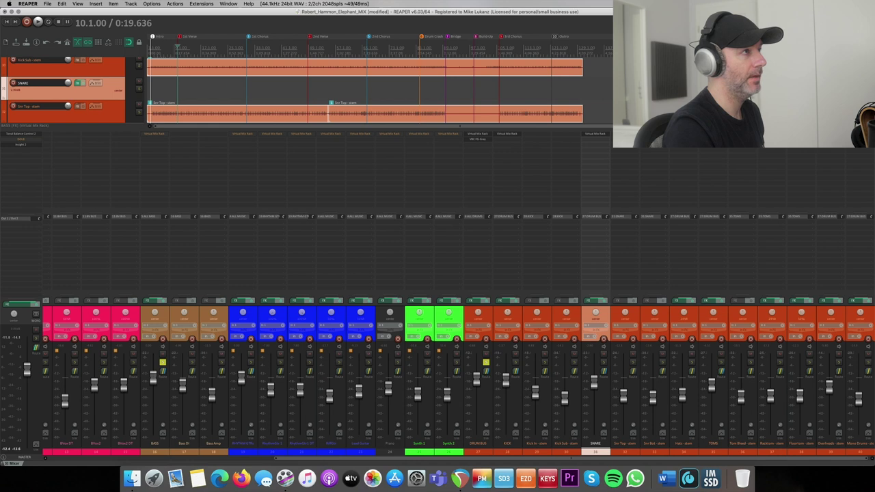
{"action": "left_click", "coordinate": [684, 134]}
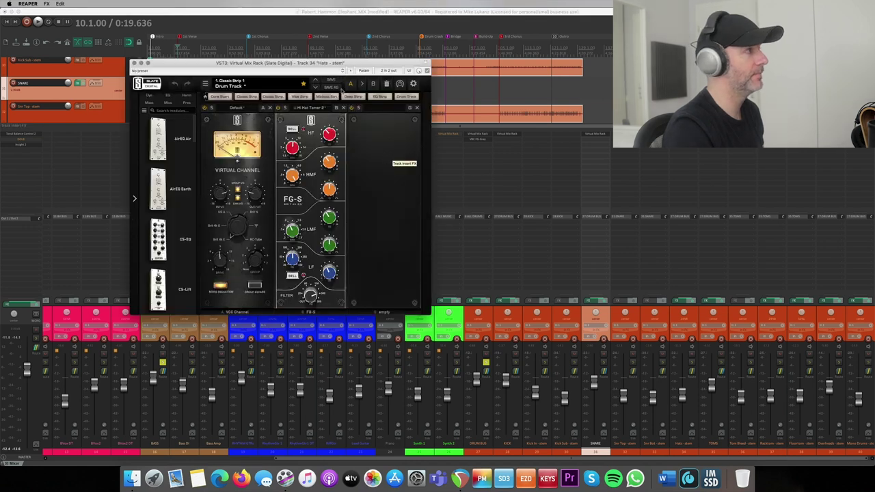
{"action": "left_click_drag", "start_coordinate": [326, 66], "coordinate": [424, 102]}
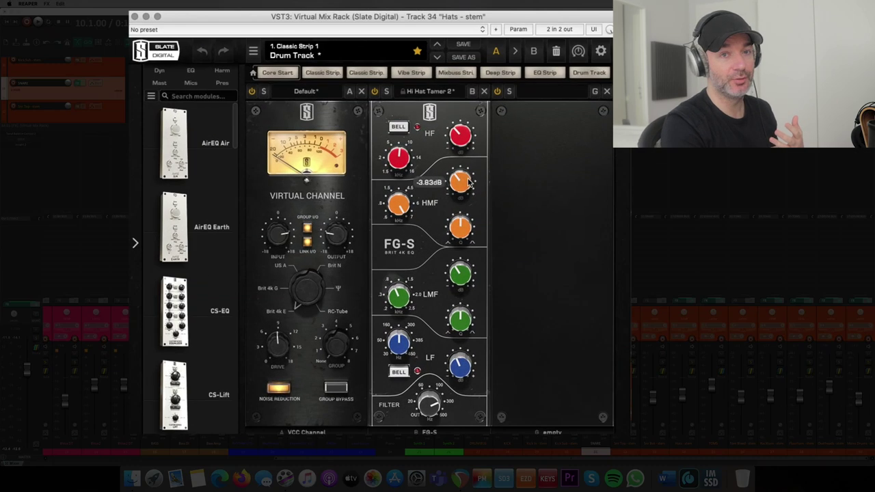
{"action": "mouse_move", "coordinate": [433, 198]}
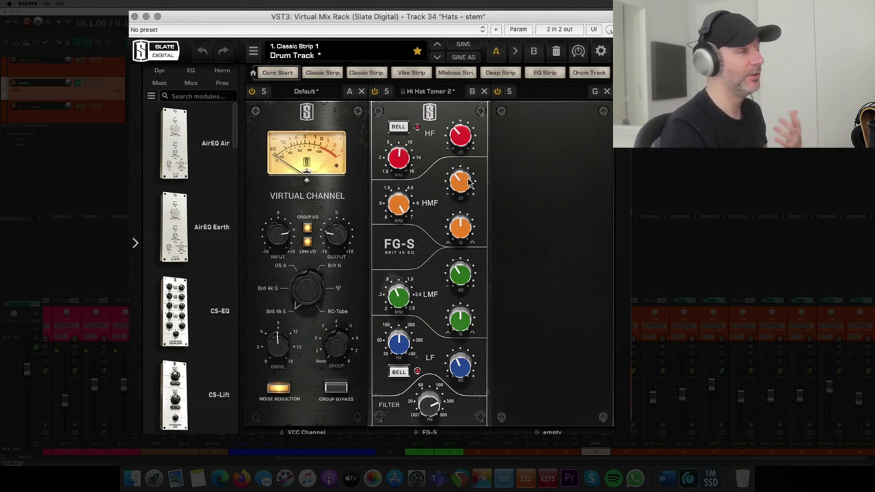
{"action": "left_click", "coordinate": [465, 182]}
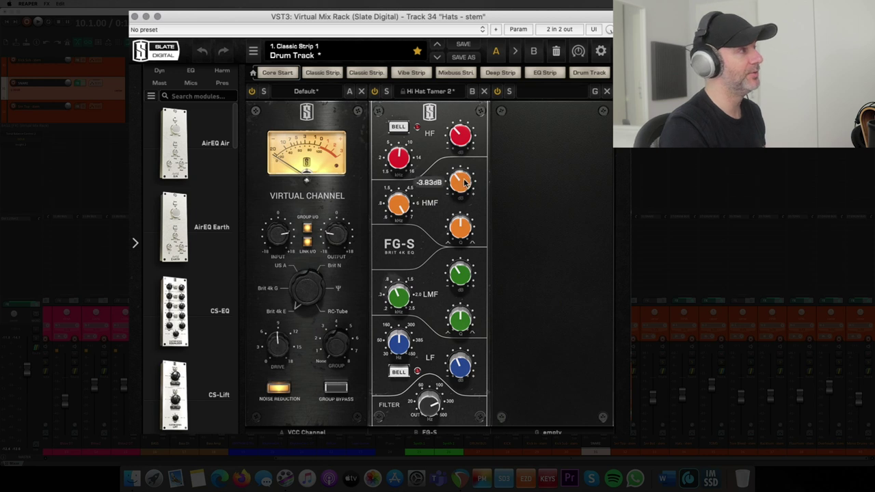
{"action": "left_click", "coordinate": [400, 205]}
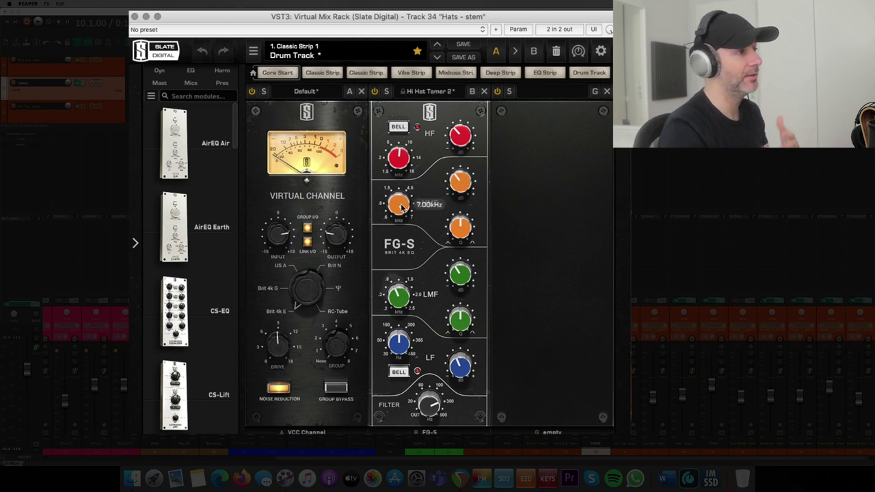
{"action": "left_click", "coordinate": [467, 145]}
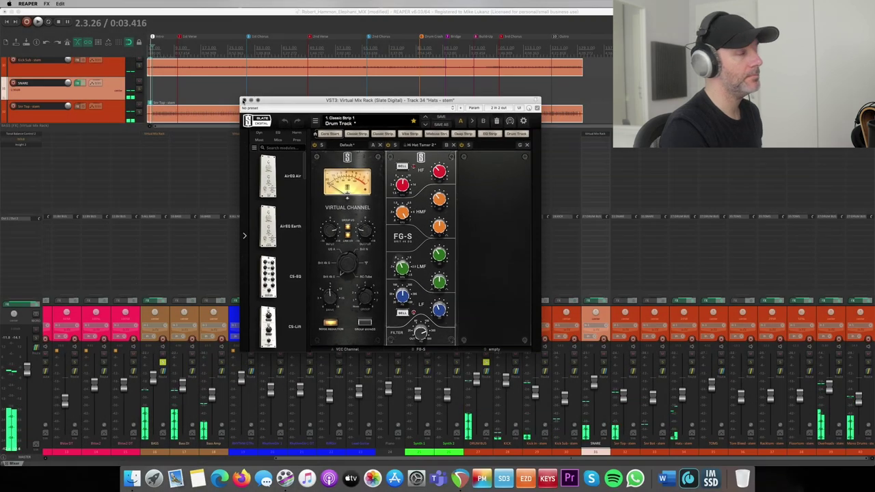
{"action": "left_click", "coordinate": [247, 102]}
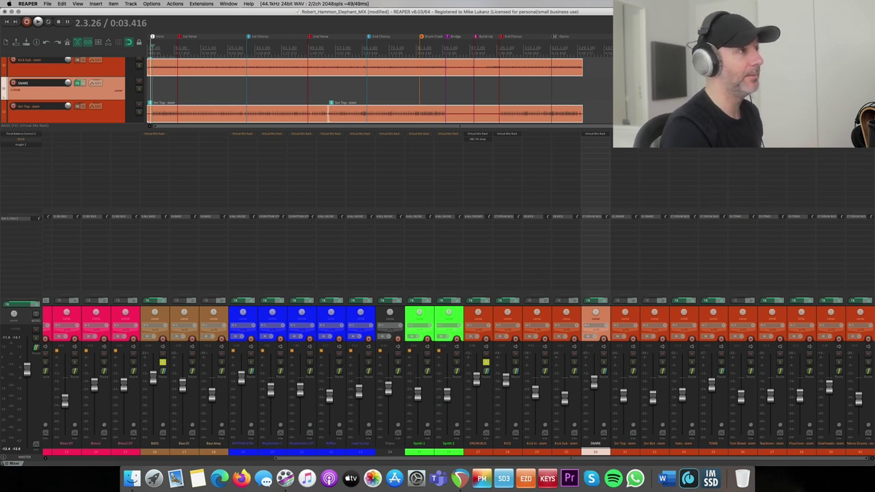
{"action": "left_click", "coordinate": [771, 134]}
Open the Floortom rack beside the Racktom rack and switch both chains on
{"action": "left_click_drag", "start_coordinate": [580, 203], "coordinate": [356, 140]}
{"action": "left_click", "coordinate": [801, 135]}
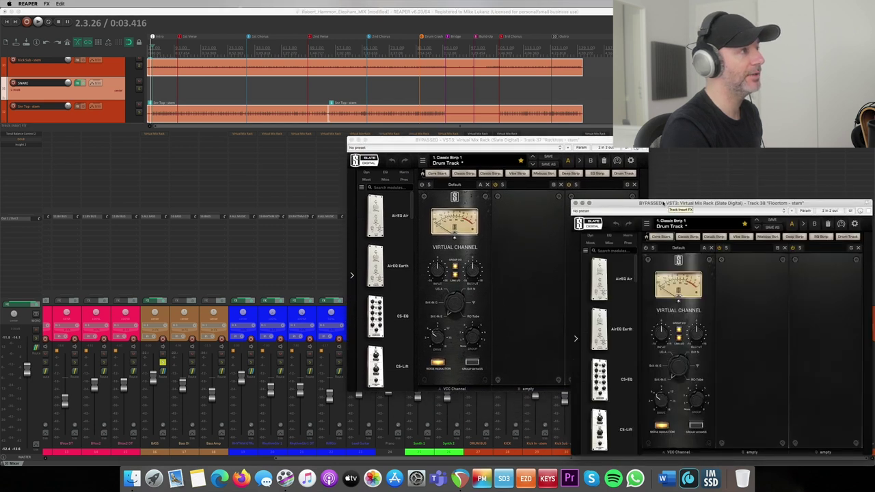
{"action": "left_click_drag", "start_coordinate": [680, 204], "coordinate": [666, 160]}
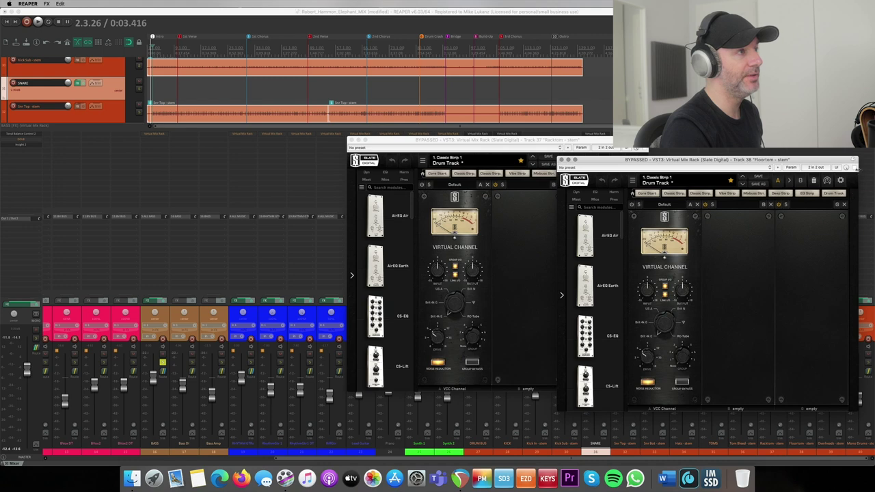
{"action": "left_click", "coordinate": [848, 167]}
{"action": "left_click", "coordinate": [636, 148]}
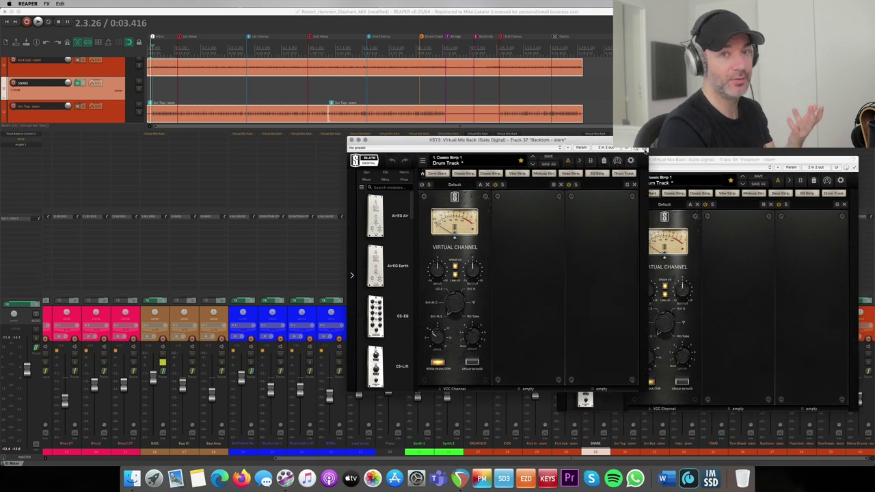
Close the Racktom and Floortom windows, then open the TOMS track's Virtual Mix Rack
{"action": "left_click", "coordinate": [351, 140]}
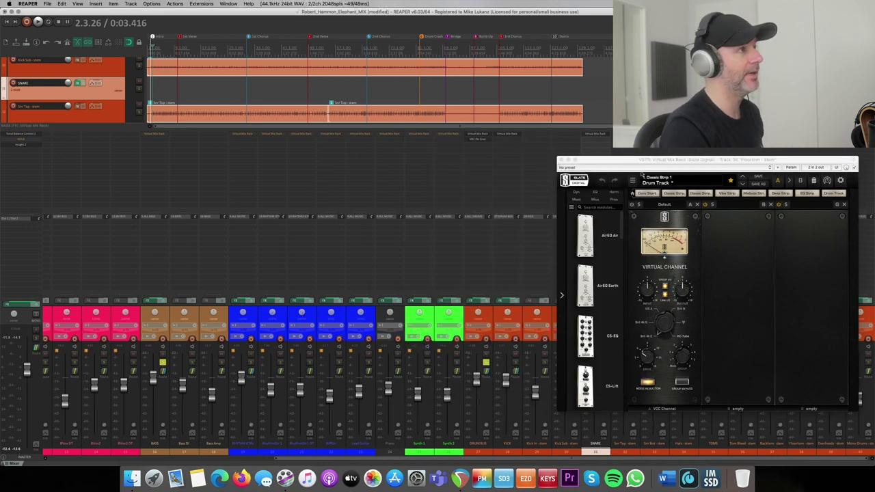
{"action": "left_click", "coordinate": [562, 160]}
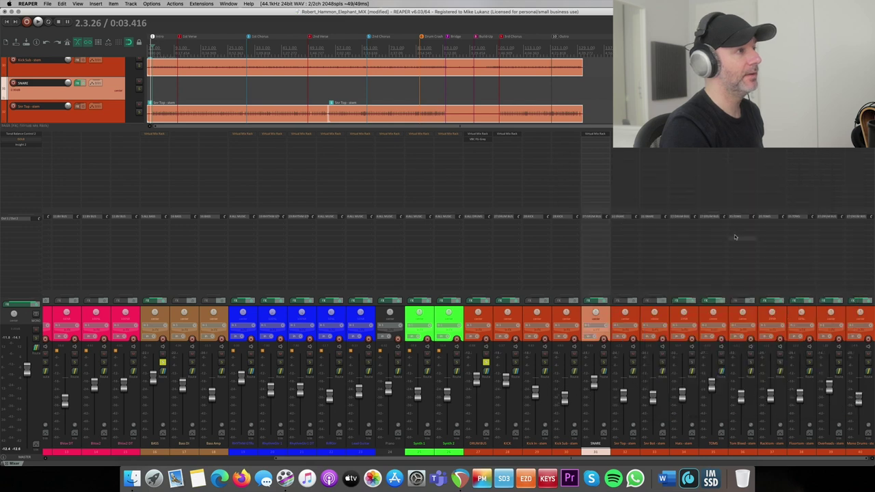
{"action": "left_click", "coordinate": [722, 311]}
{"action": "left_click", "coordinate": [690, 155]}
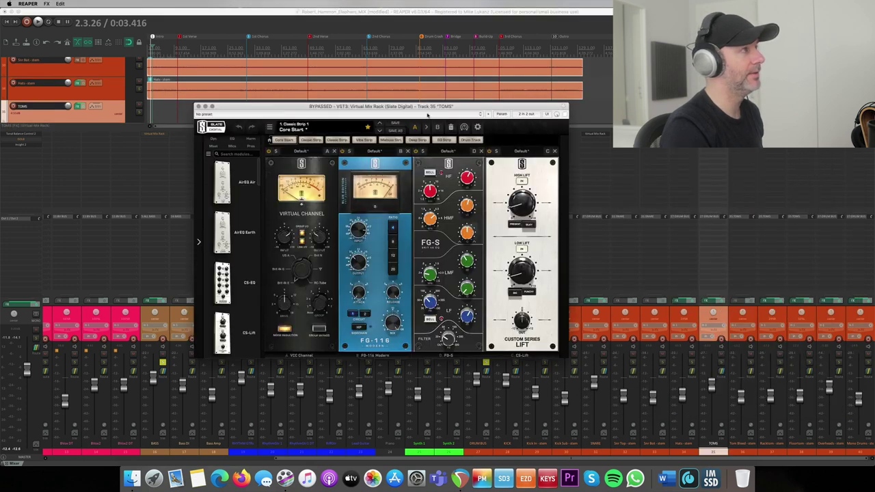
Select the Racktom track and audition the toms twice with the Virtual Mix Rack still bypassed
{"action": "left_click", "coordinate": [765, 319]}
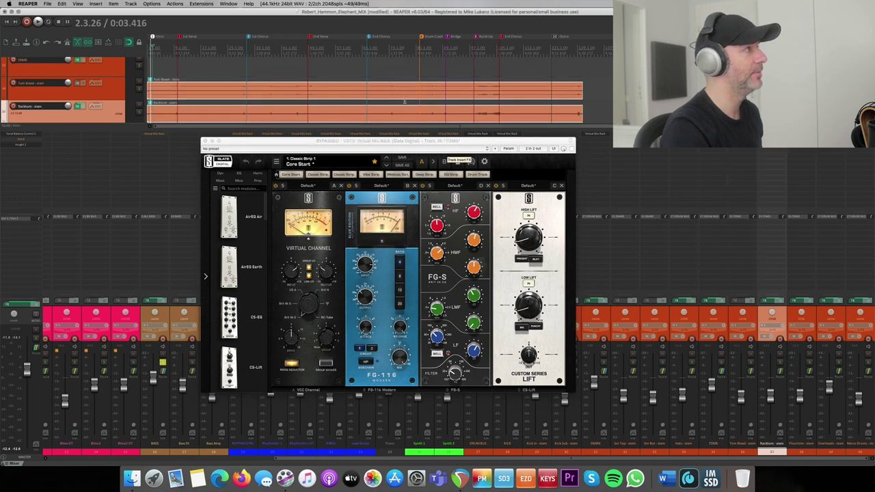
{"action": "scroll", "coordinate": [405, 101], "scroll_direction": "up", "scroll_amount": 4}
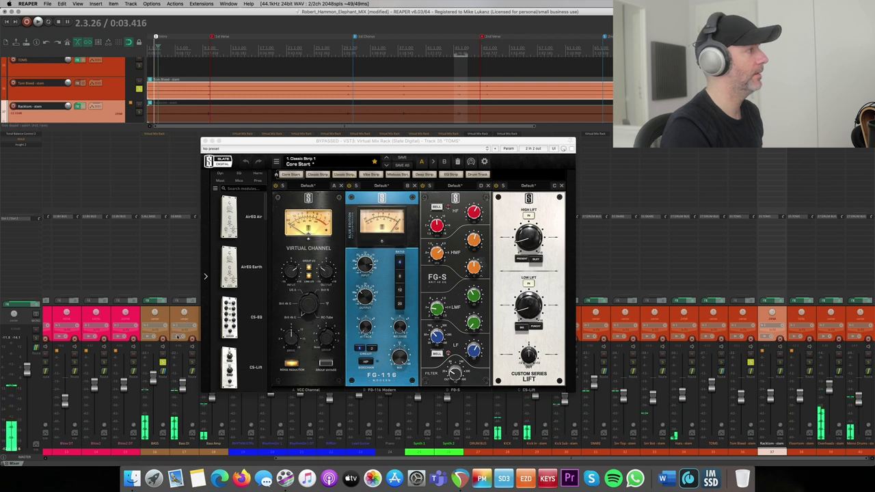
{"action": "key", "text": "space"}
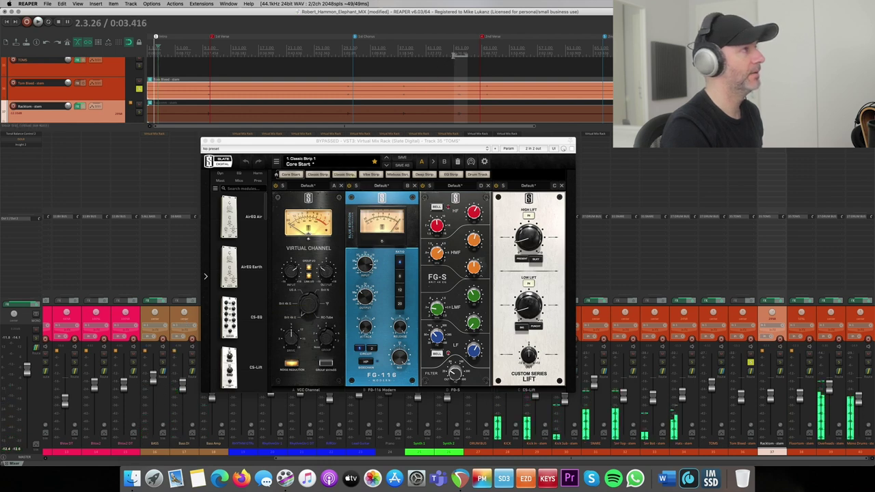
{"action": "key", "text": "space"}
{"action": "left_click_drag", "start_coordinate": [525, 141], "coordinate": [543, 136]}
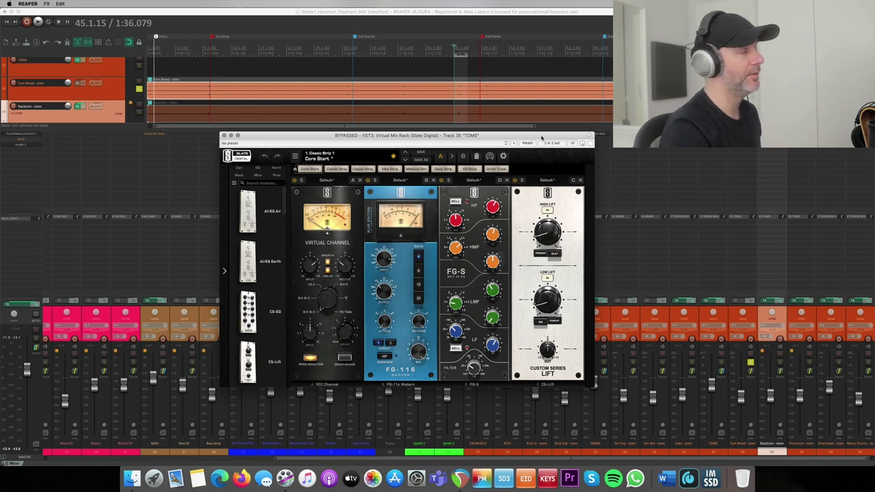
{"action": "key", "text": "space"}
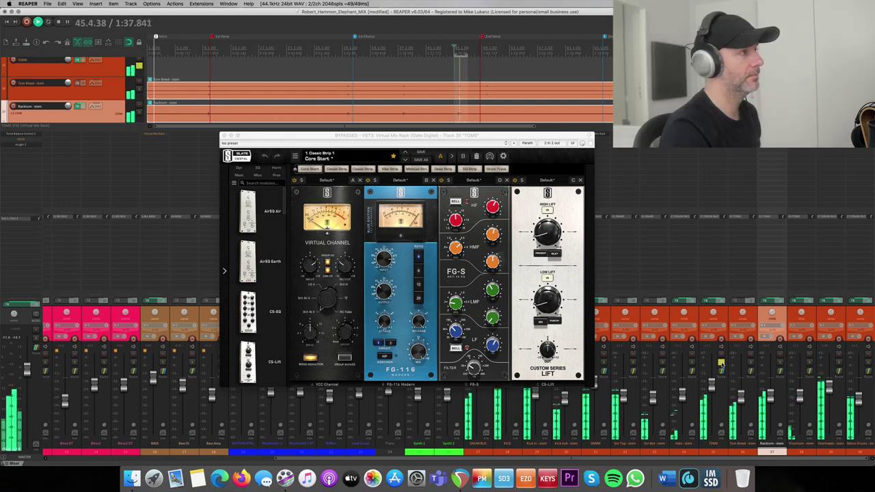
{"action": "key", "text": "space"}
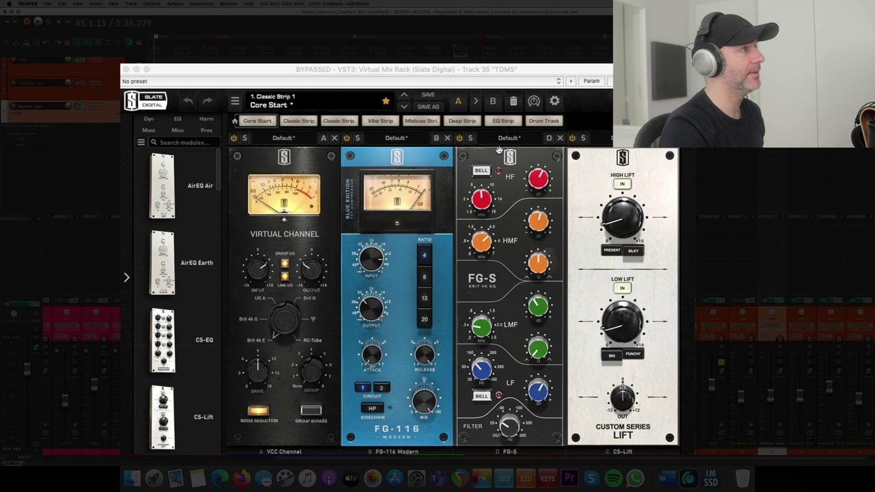
Switch the TOMS Virtual Mix Rack back on from its plugin window
{"action": "left_click", "coordinate": [581, 144]}
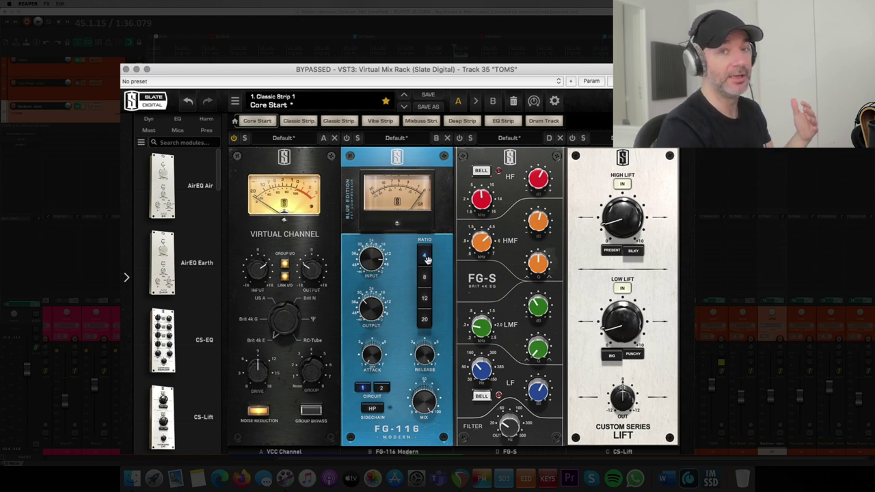
{"action": "left_click", "coordinate": [347, 137]}
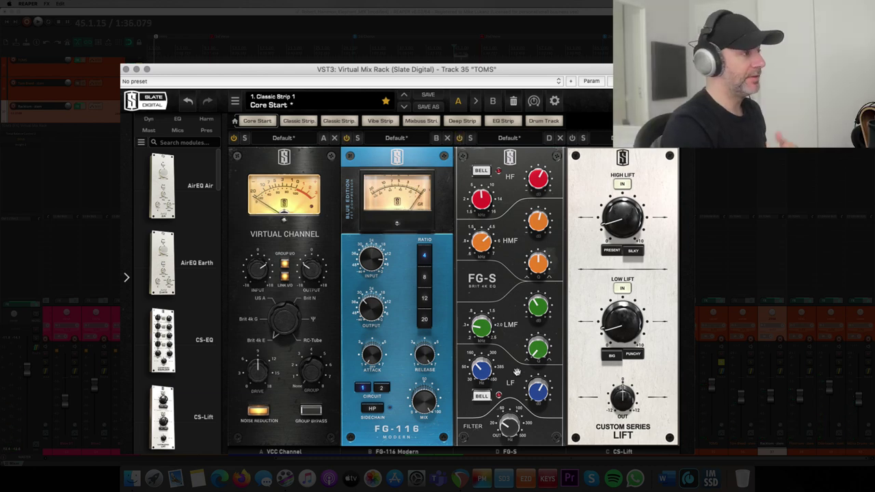
{"action": "mouse_move", "coordinate": [510, 426]}
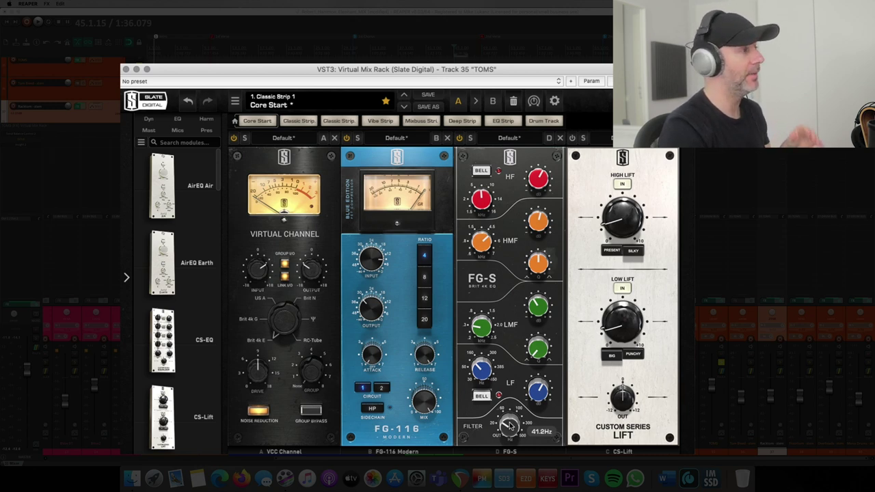
{"action": "mouse_move", "coordinate": [484, 377]}
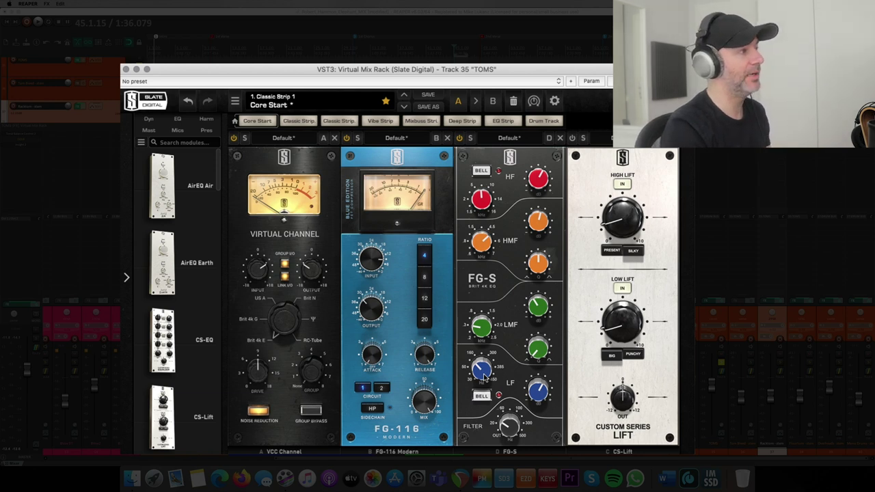
{"action": "mouse_move", "coordinate": [542, 394]}
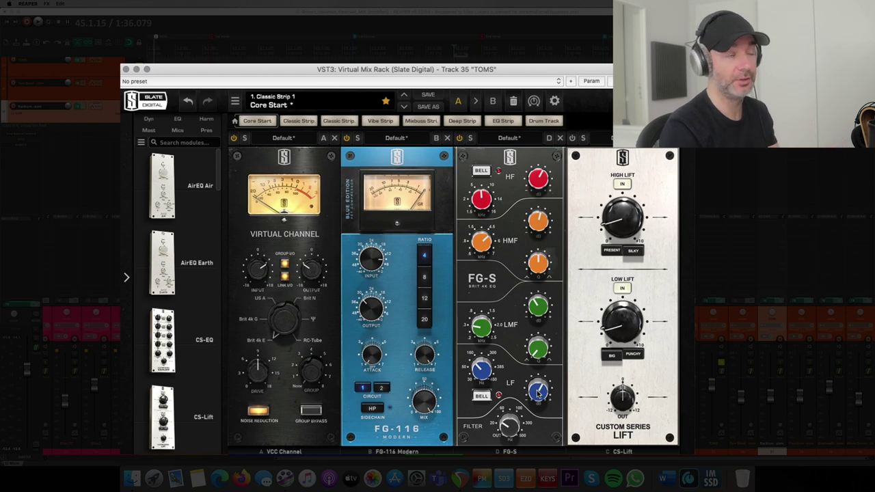
{"action": "mouse_move", "coordinate": [491, 332]}
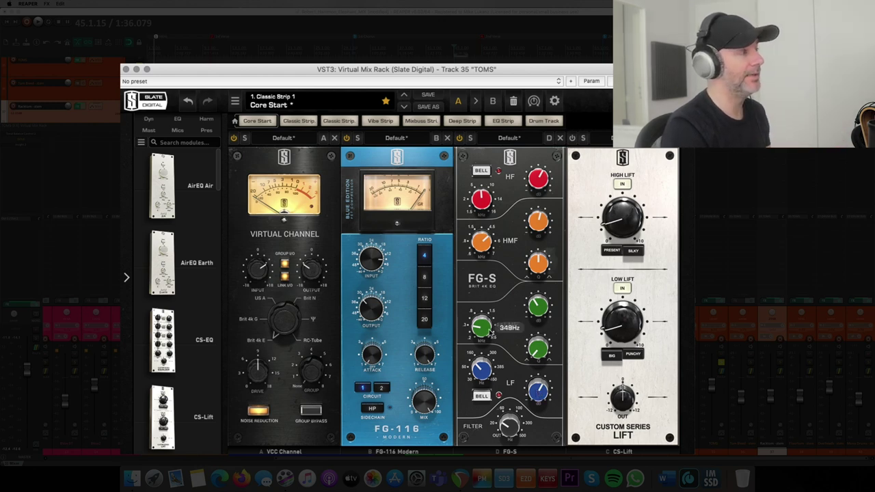
{"action": "mouse_move", "coordinate": [530, 314]}
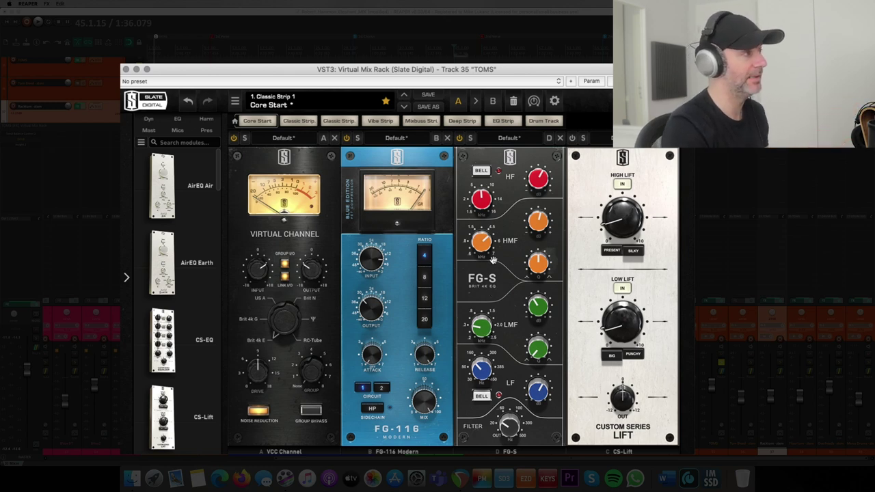
{"action": "mouse_move", "coordinate": [486, 250]}
{"action": "mouse_move", "coordinate": [534, 223]}
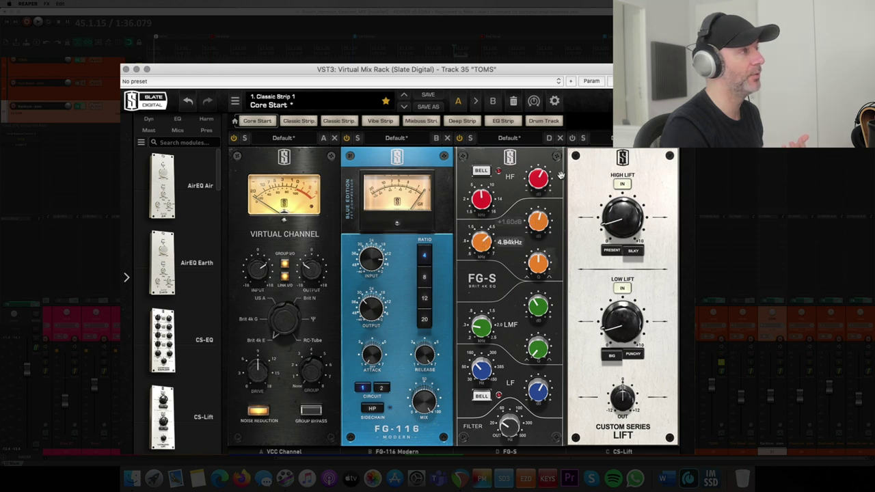
{"action": "mouse_move", "coordinate": [546, 181]}
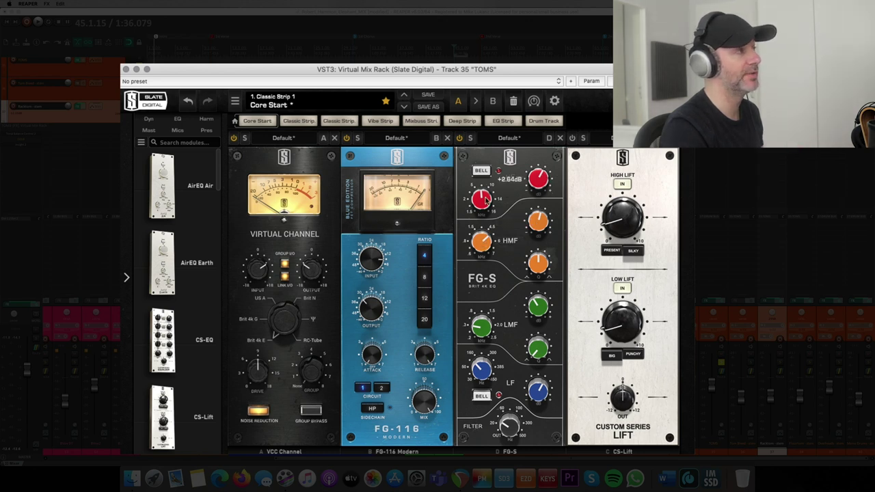
{"action": "mouse_move", "coordinate": [486, 199]}
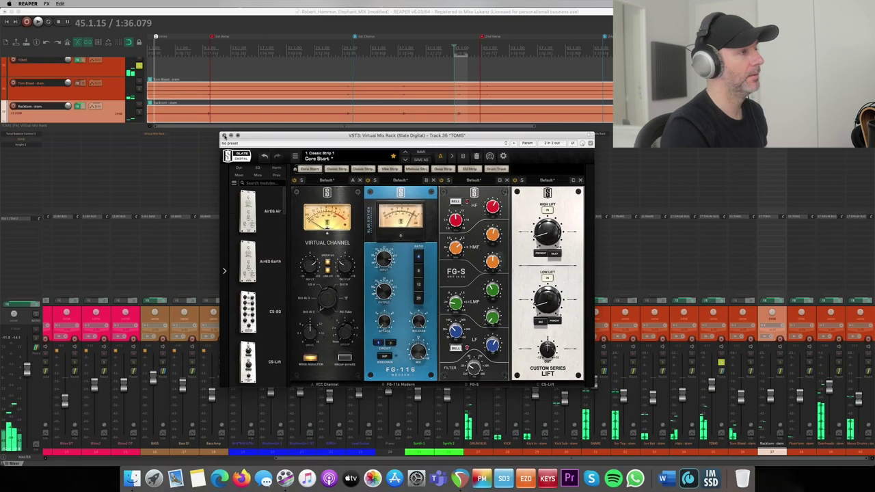
Close the rack window and compare the TOMS effects on and off during playback, leaving them on
{"action": "left_click", "coordinate": [224, 136]}
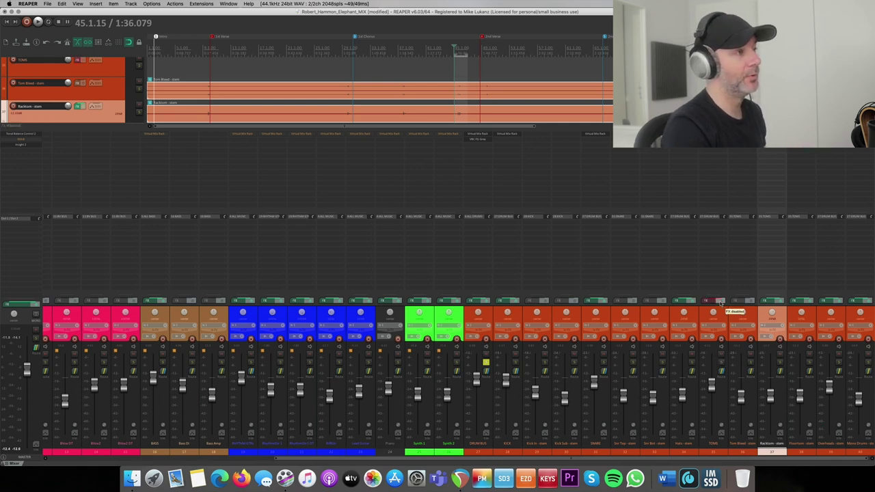
{"action": "key", "text": "space"}
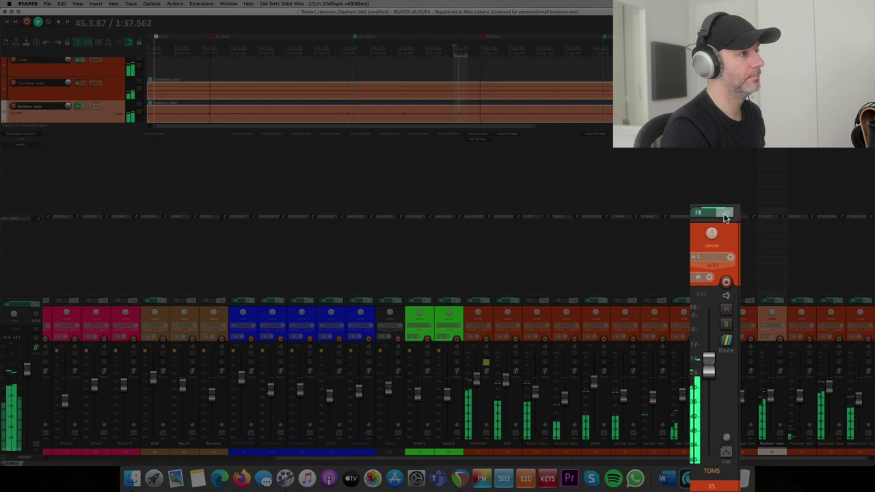
{"action": "left_click", "coordinate": [726, 214]}
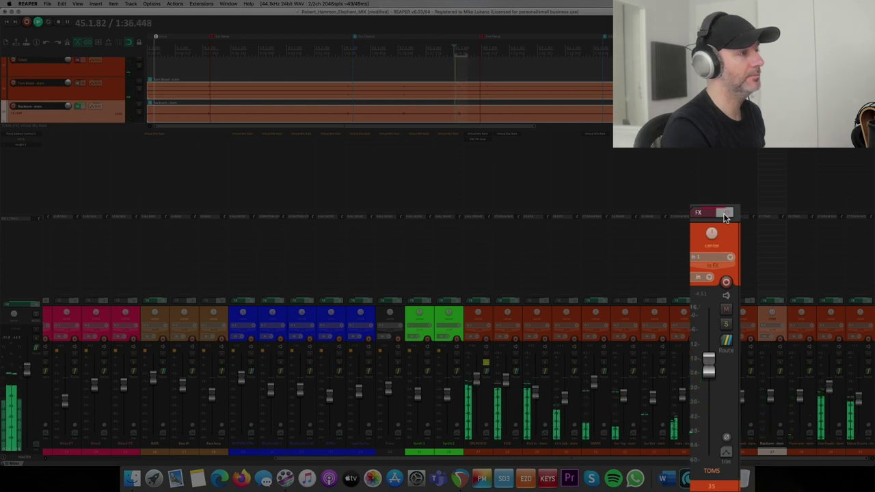
{"action": "left_click", "coordinate": [726, 214]}
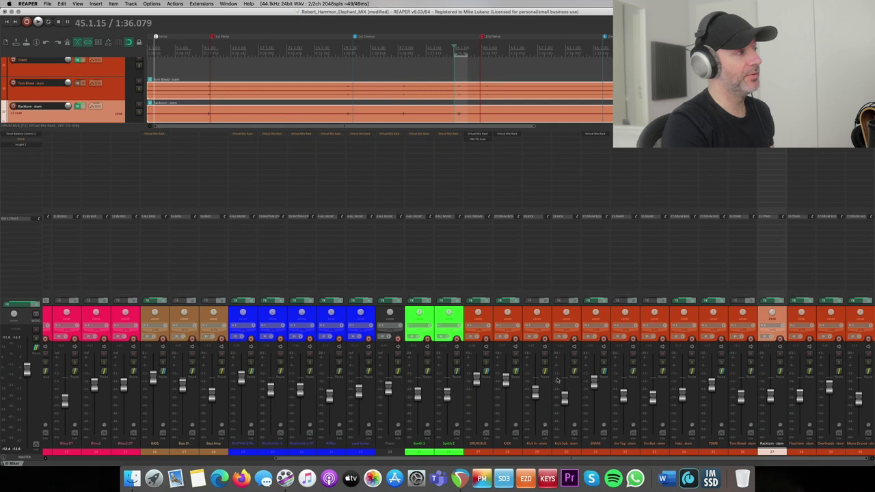
Solo all tracks in the drum folder and play from bar 10
{"action": "double_click", "coordinate": [491, 320]}
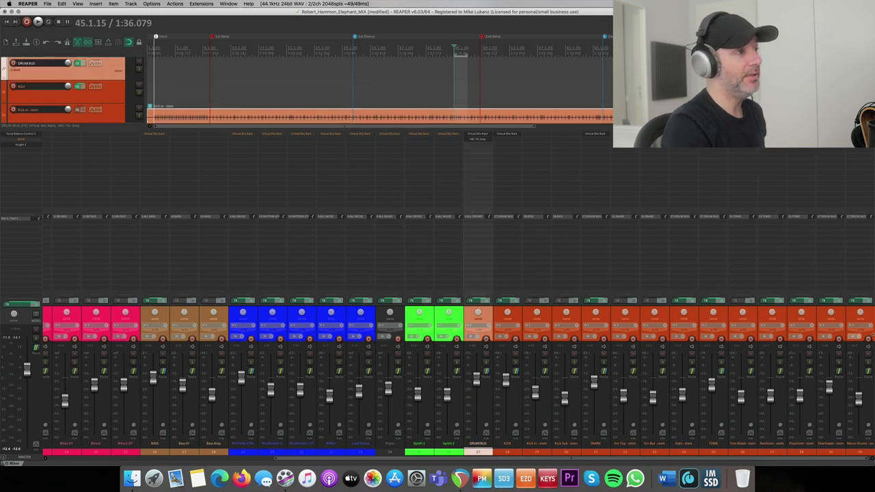
{"action": "left_click", "coordinate": [486, 363]}
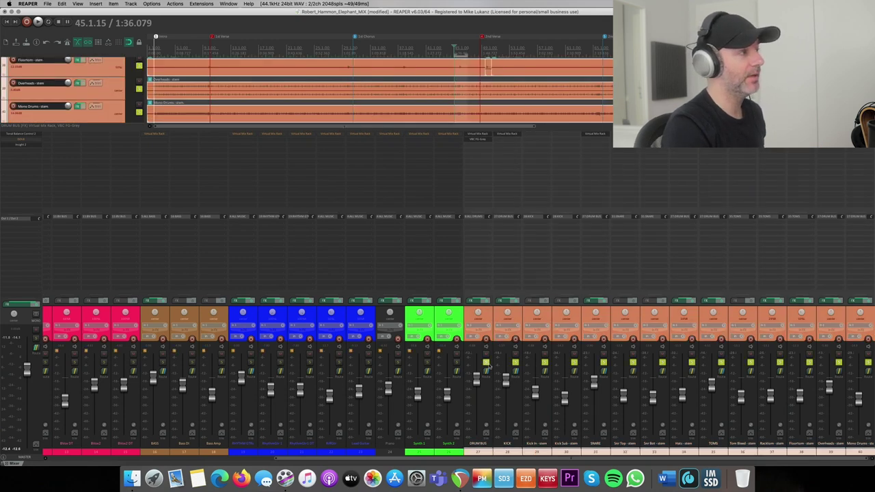
{"action": "left_click", "coordinate": [211, 51]}
{"action": "key", "text": "space"}
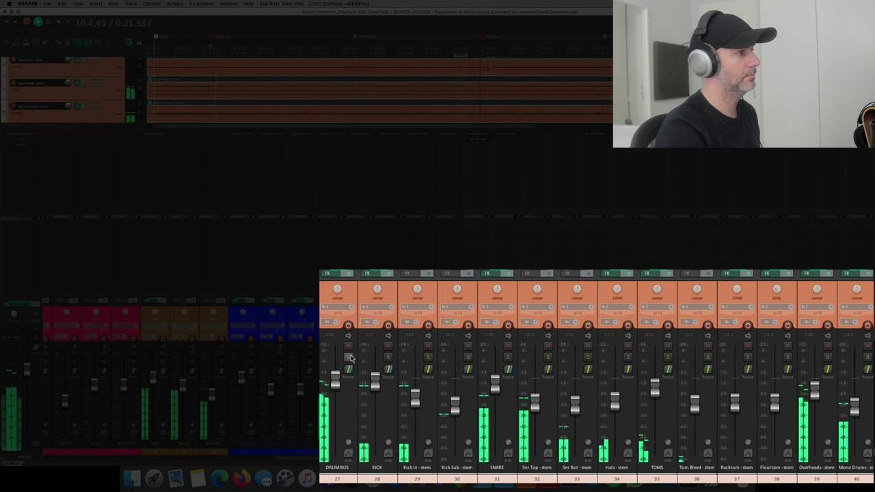
Bypass all drum effects, turn them back on, stop playback and select the drum folder track
{"action": "left_click", "coordinate": [350, 358]}
{"action": "left_click", "coordinate": [351, 273]}
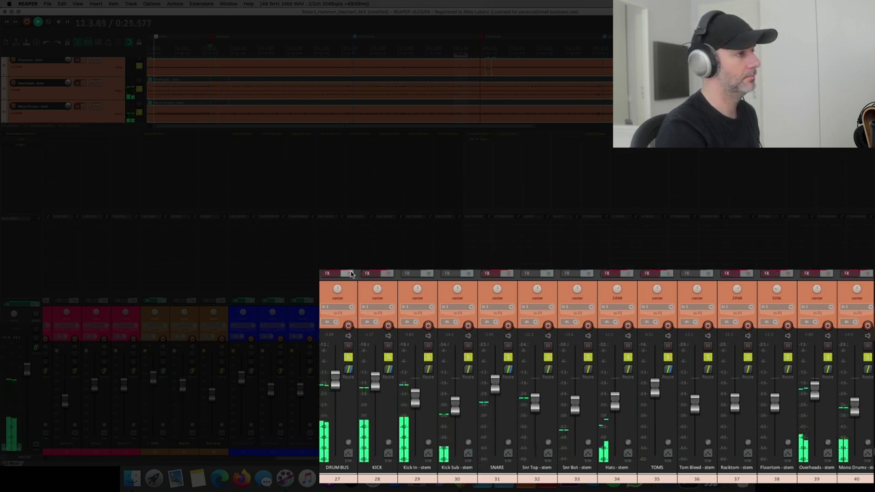
{"action": "left_click", "coordinate": [351, 273]}
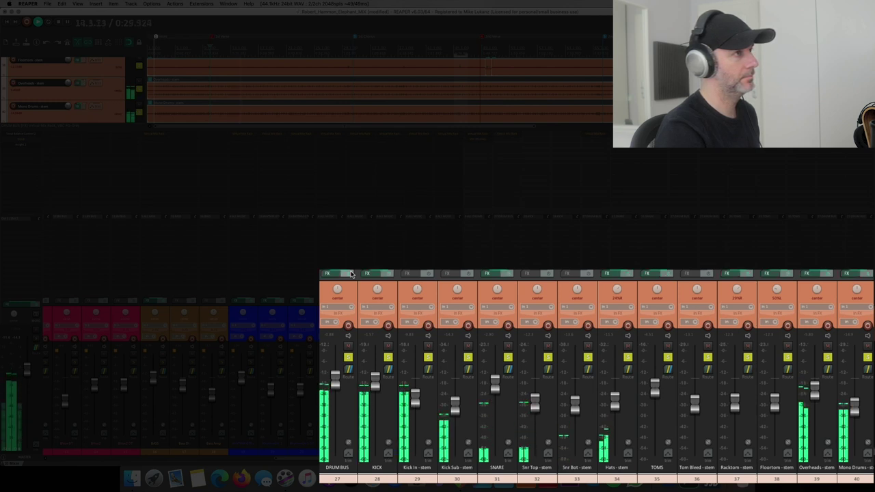
{"action": "key", "text": "space"}
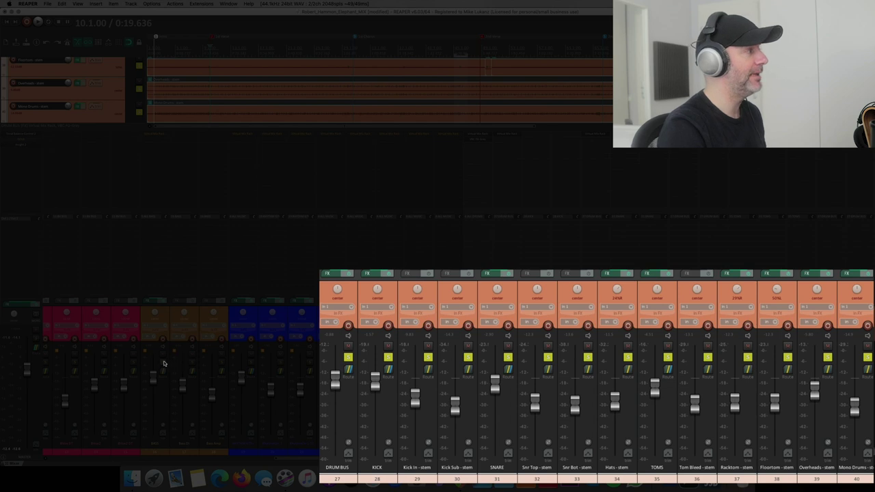
{"action": "left_click", "coordinate": [165, 321]}
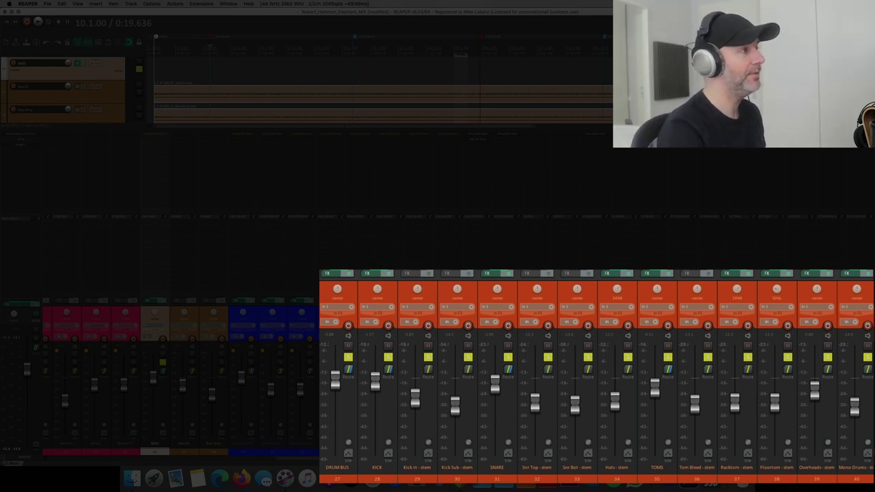
Select DRUM BUS through Mono Drums, then leave only DRUM BUS selected
{"action": "left_click", "coordinate": [354, 297]}
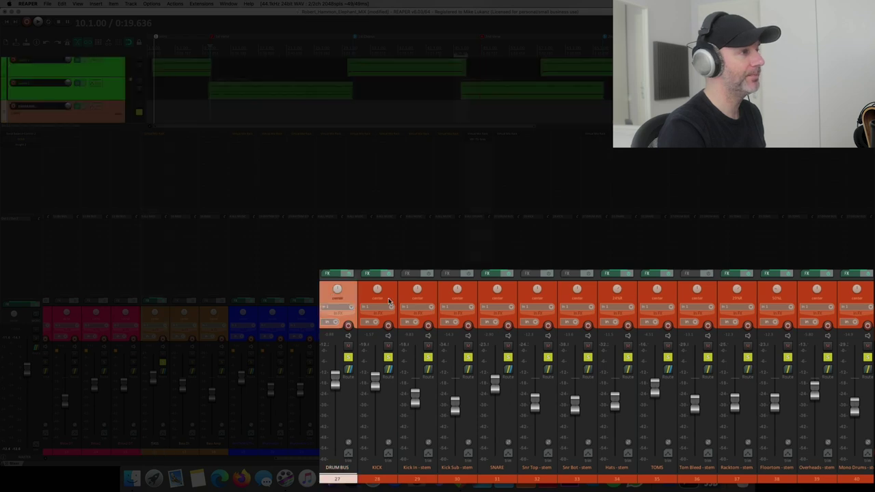
{"action": "left_click", "coordinate": [841, 292], "text": "shift"}
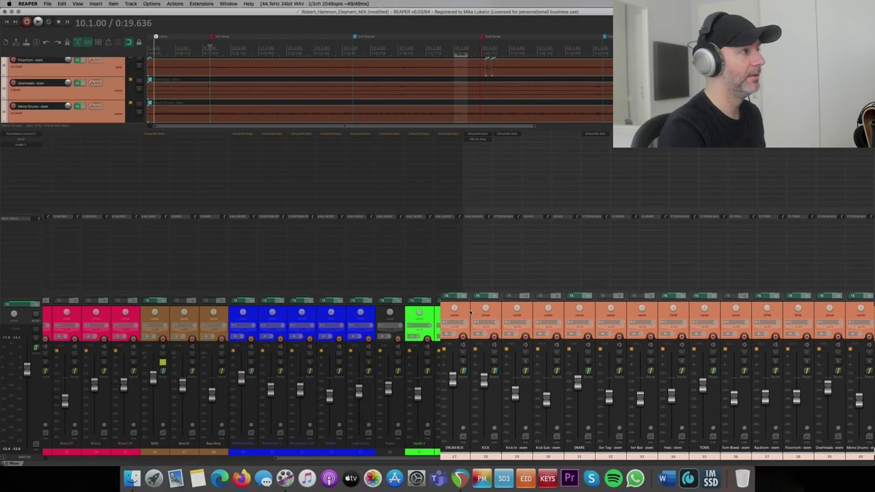
{"action": "left_click", "coordinate": [486, 361]}
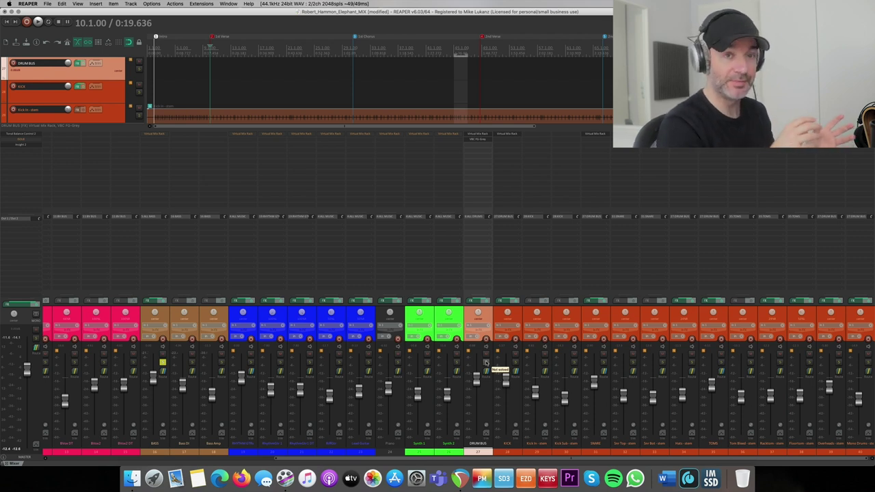
Start playback and open the BASS track's Virtual Mix Rack
{"action": "key", "text": "space"}
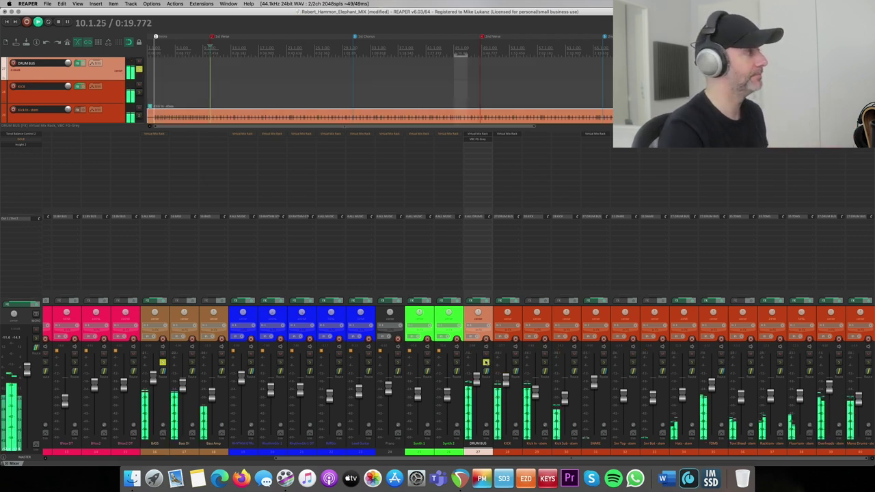
{"action": "left_click", "coordinate": [157, 260]}
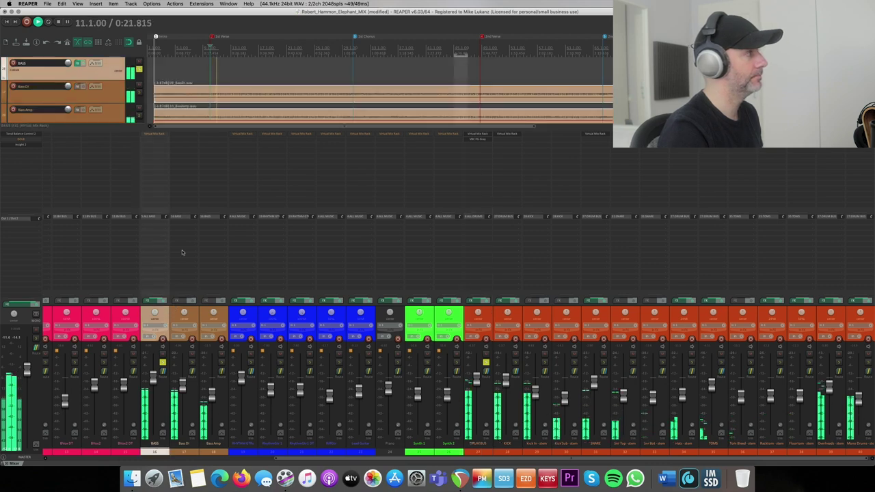
{"action": "left_click", "coordinate": [155, 134]}
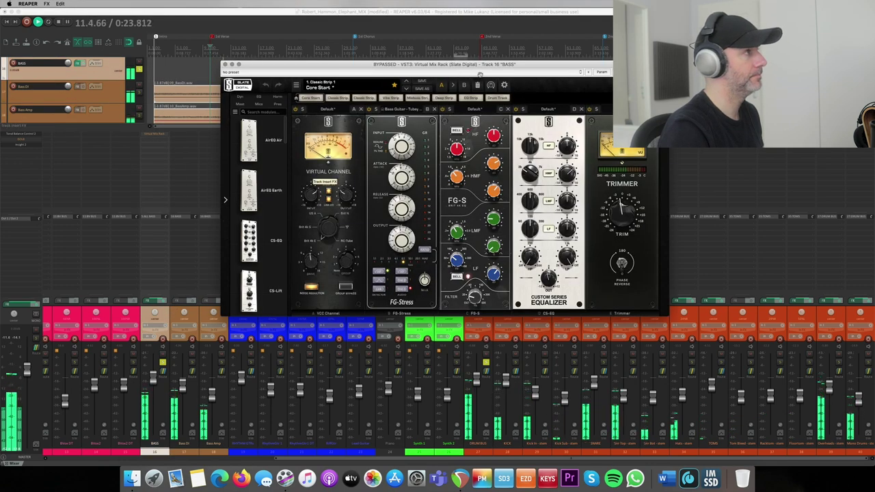
Reposition the BASS rack window over the mixer and stop playback
{"action": "left_click_drag", "start_coordinate": [470, 82], "coordinate": [467, 97]}
{"action": "key", "text": "space"}
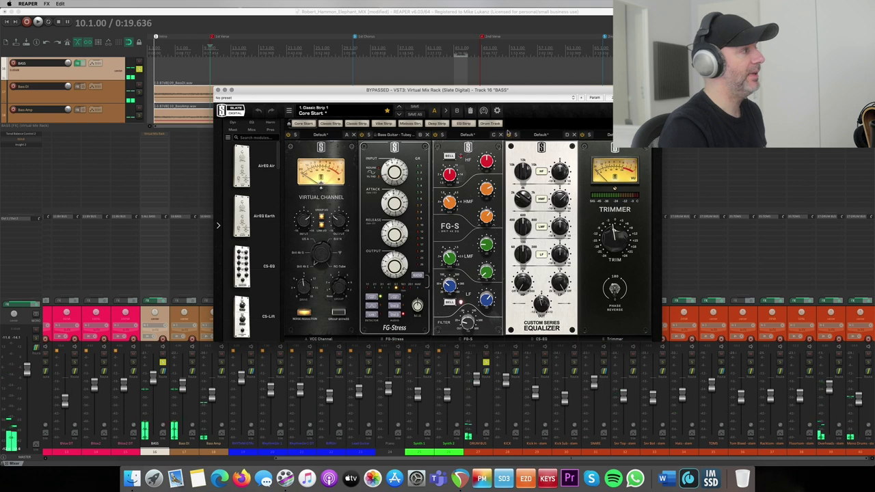
{"action": "left_click_drag", "start_coordinate": [322, 93], "coordinate": [332, 85]}
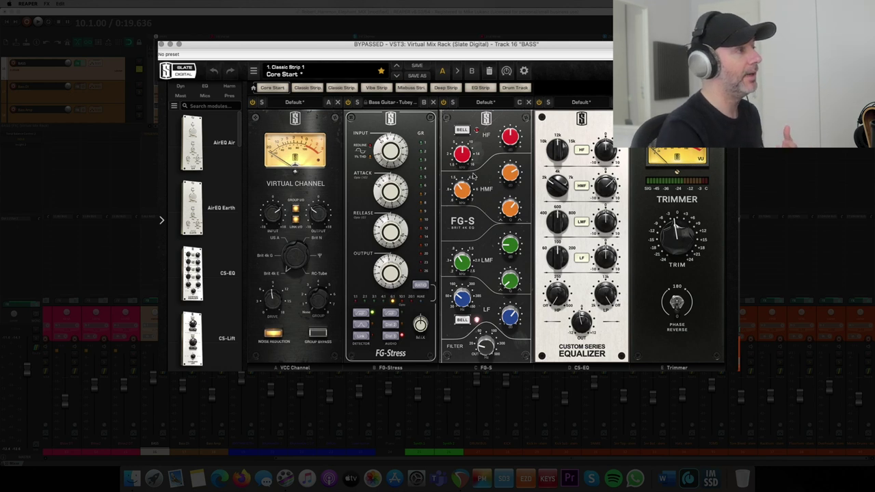
{"action": "mouse_move", "coordinate": [472, 177]}
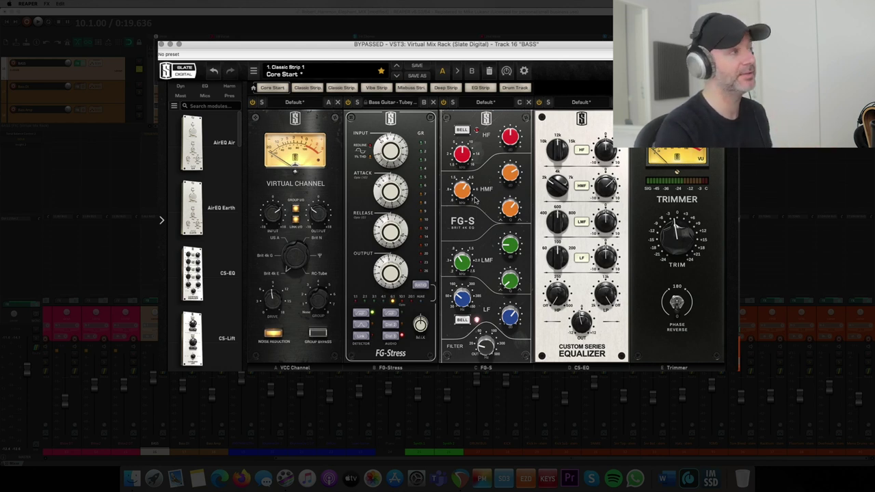
{"action": "mouse_move", "coordinate": [488, 345]}
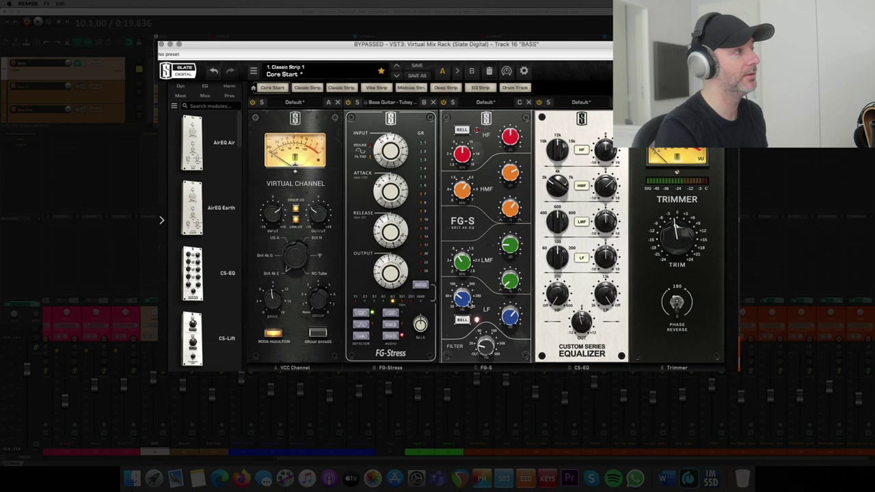
{"action": "mouse_move", "coordinate": [471, 305]}
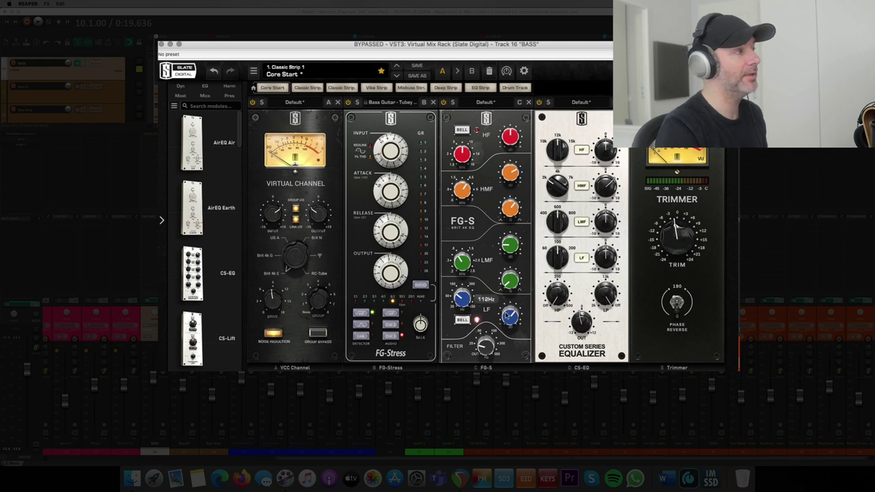
{"action": "mouse_move", "coordinate": [508, 313]}
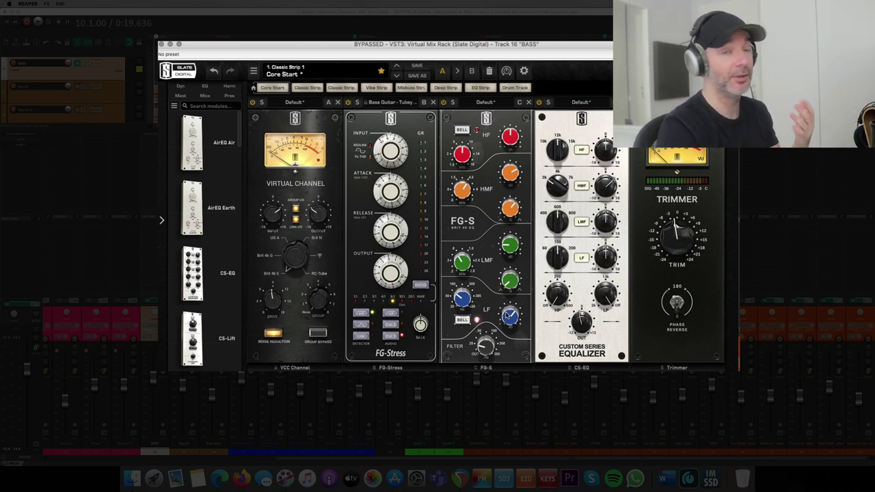
{"action": "mouse_move", "coordinate": [467, 264]}
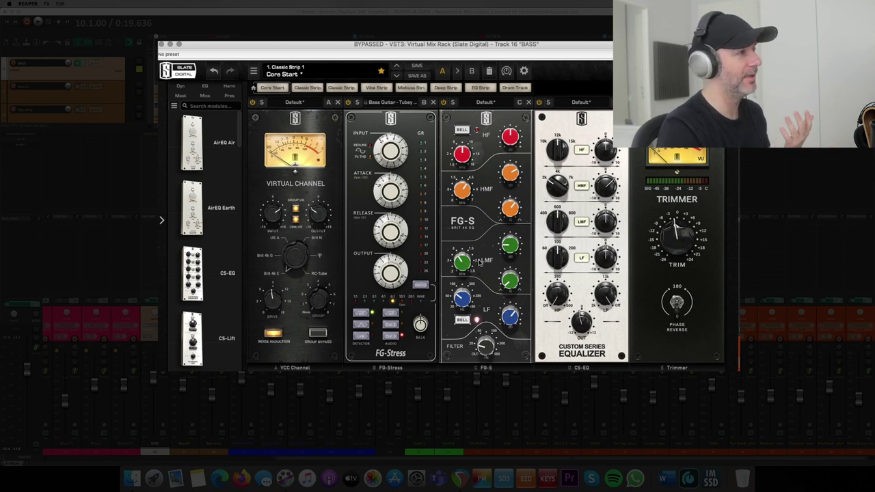
{"action": "mouse_move", "coordinate": [511, 249]}
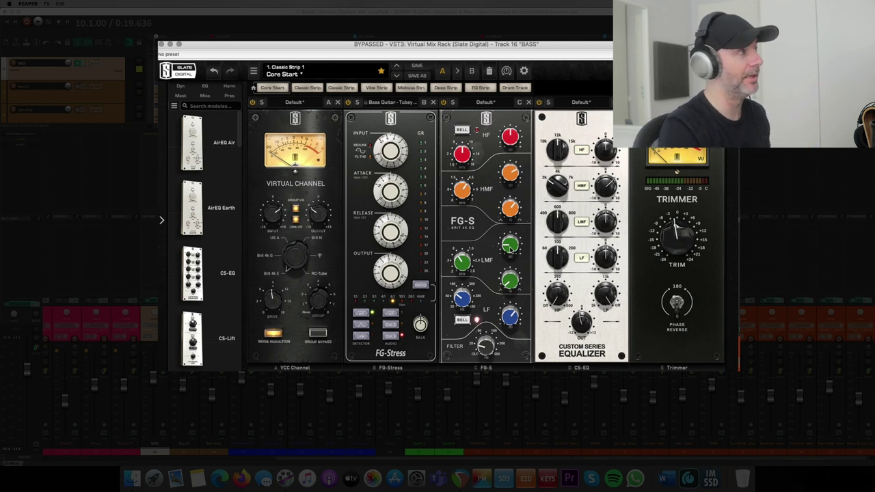
{"action": "mouse_move", "coordinate": [470, 197]}
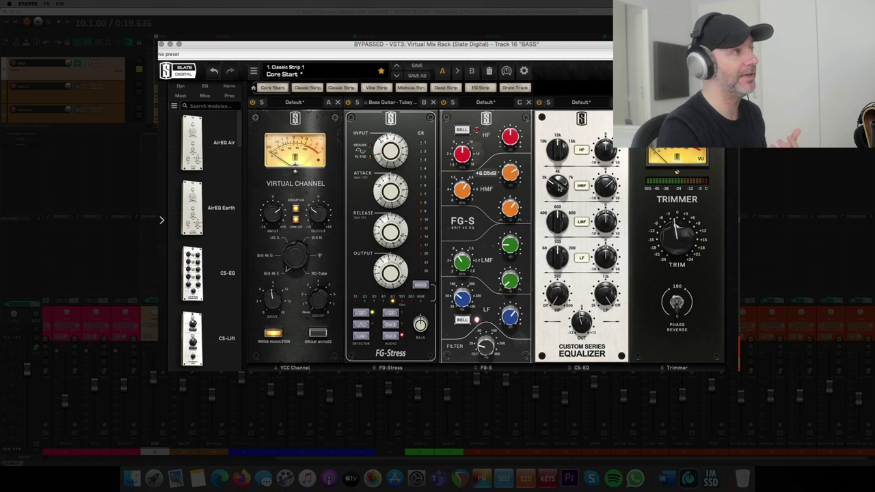
{"action": "mouse_move", "coordinate": [559, 188]}
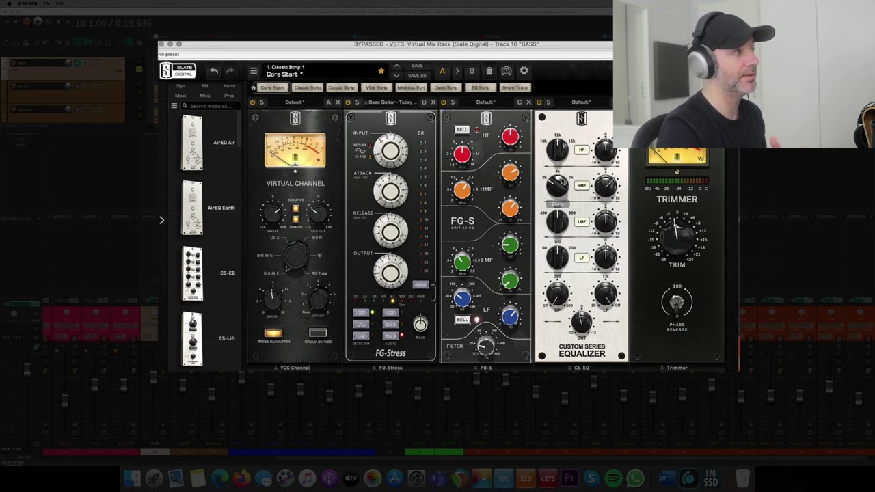
{"action": "mouse_move", "coordinate": [604, 183]}
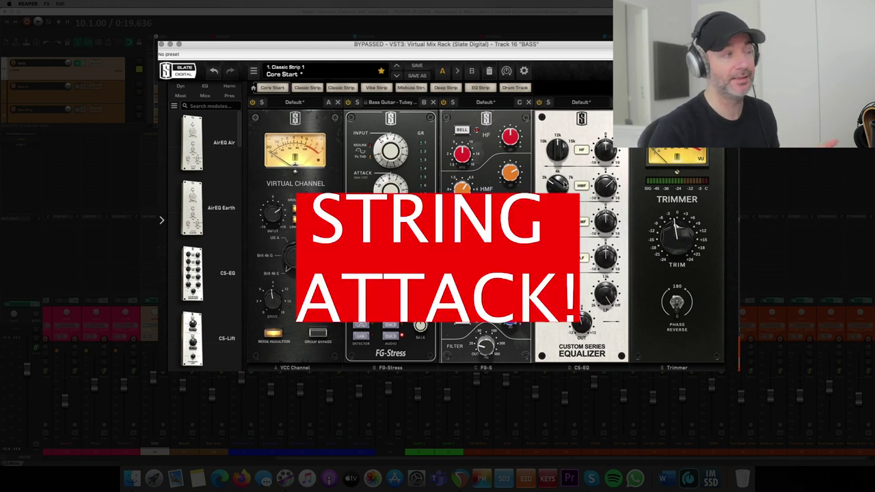
{"action": "mouse_move", "coordinate": [688, 226]}
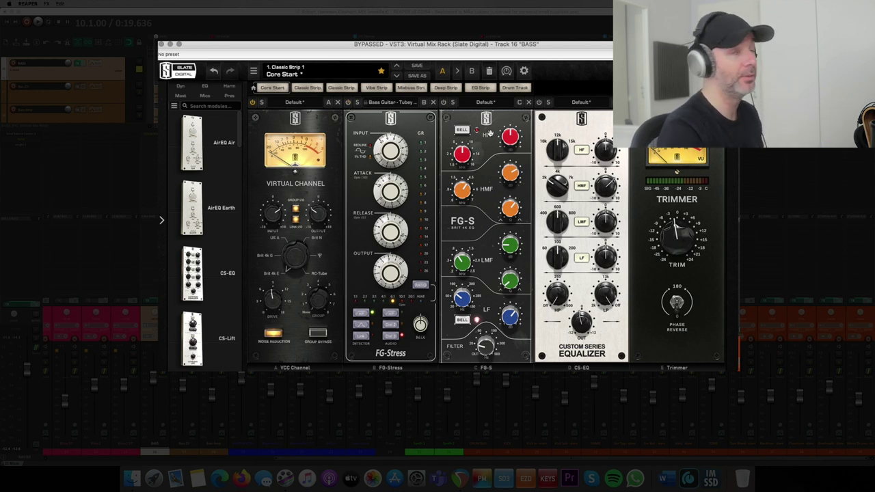
Play the bass with its chain active, stopping back at 0:19.636
{"action": "key", "text": "space"}
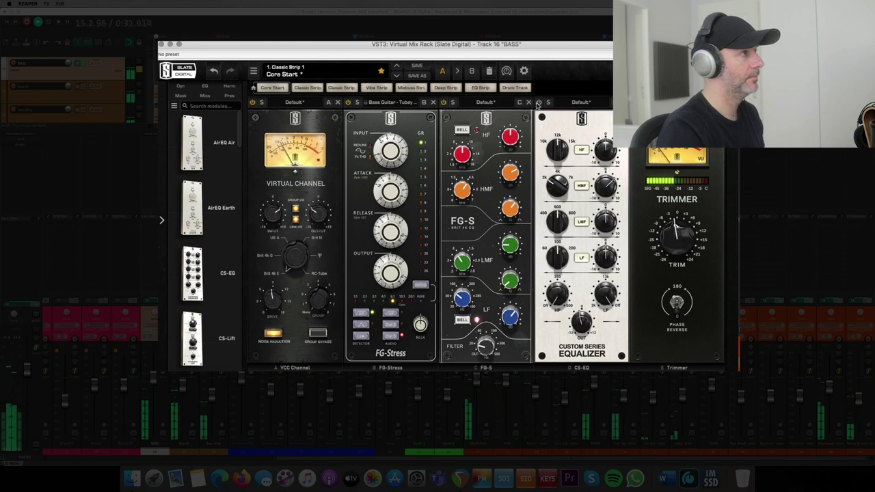
{"action": "key", "text": "space"}
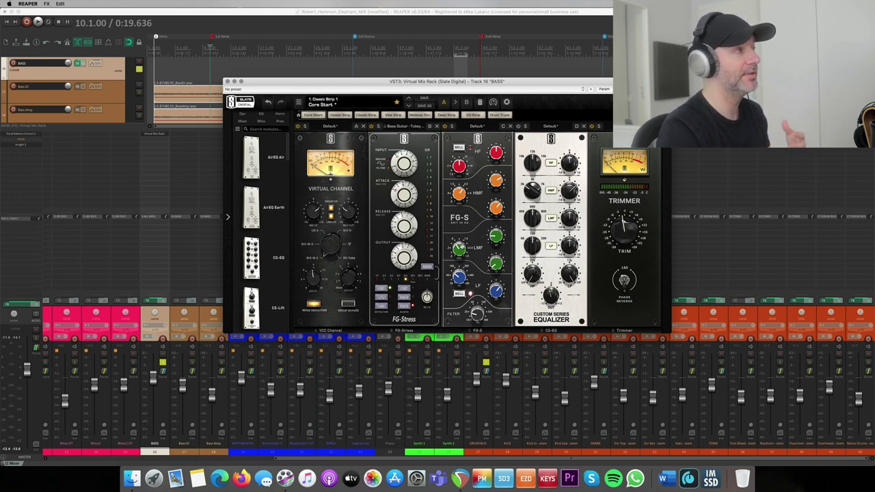
{"action": "mouse_move", "coordinate": [459, 249]}
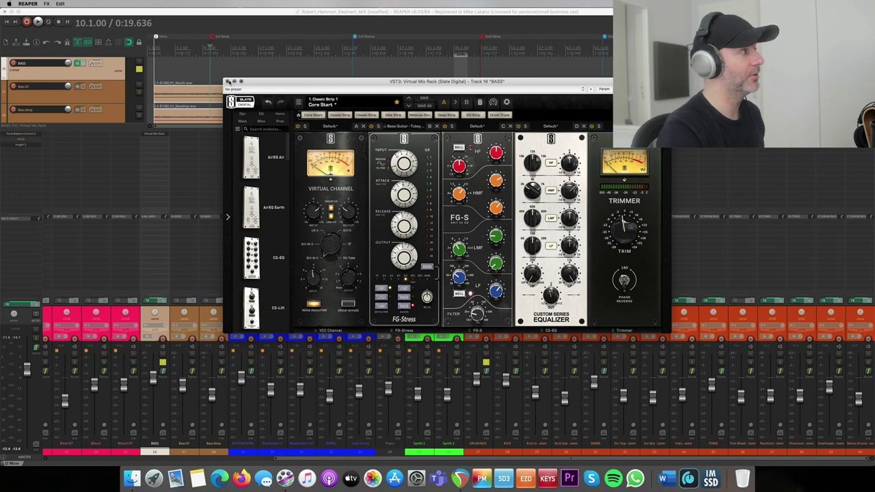
{"action": "left_click", "coordinate": [228, 82]}
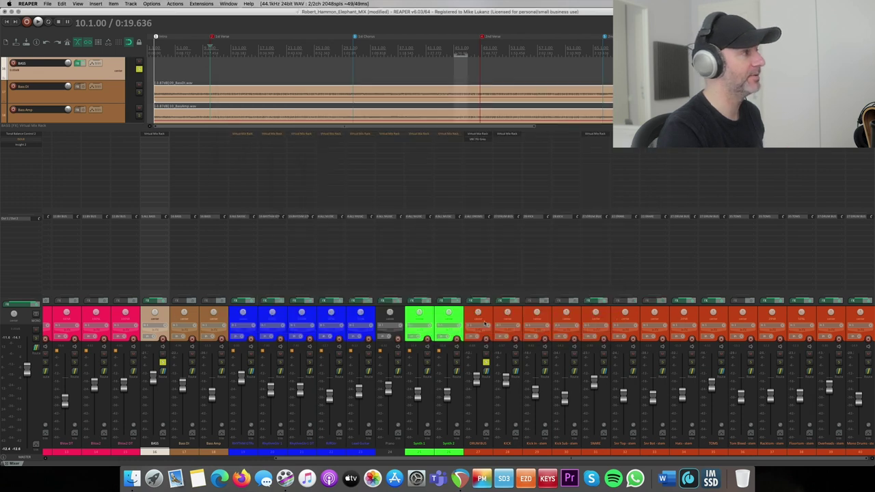
Select DRUM BUS through Mono Drums and add the BASS track
{"action": "left_click", "coordinate": [484, 324]}
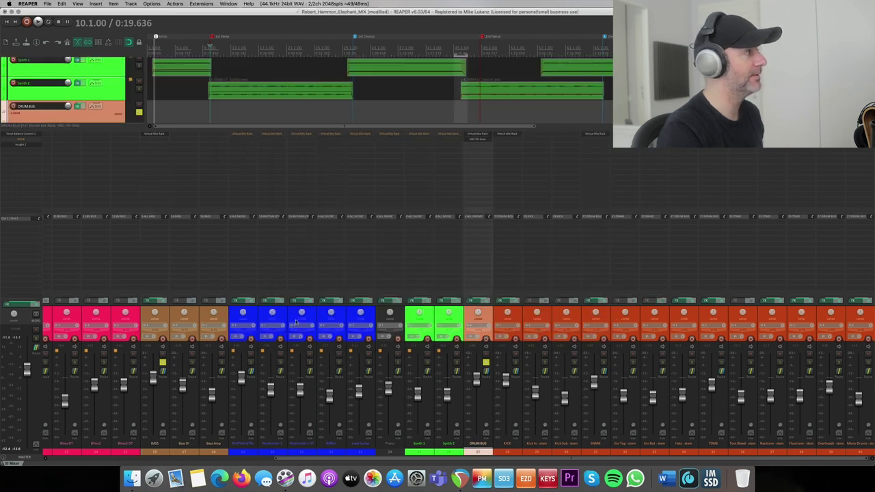
{"action": "left_click", "coordinate": [848, 314], "text": "shift"}
{"action": "left_click", "coordinate": [163, 318]}
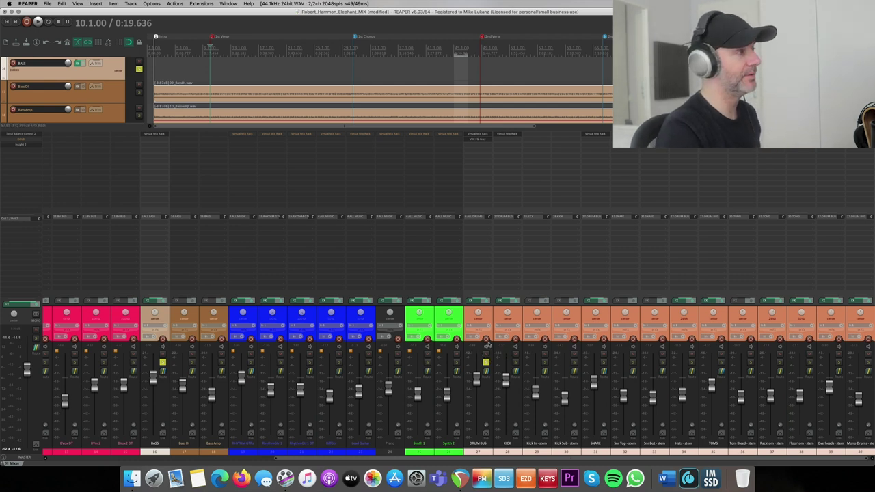
Compare the drum and bass effect chains bypassed and active during playback, ending with them on
{"action": "left_click", "coordinate": [484, 301]}
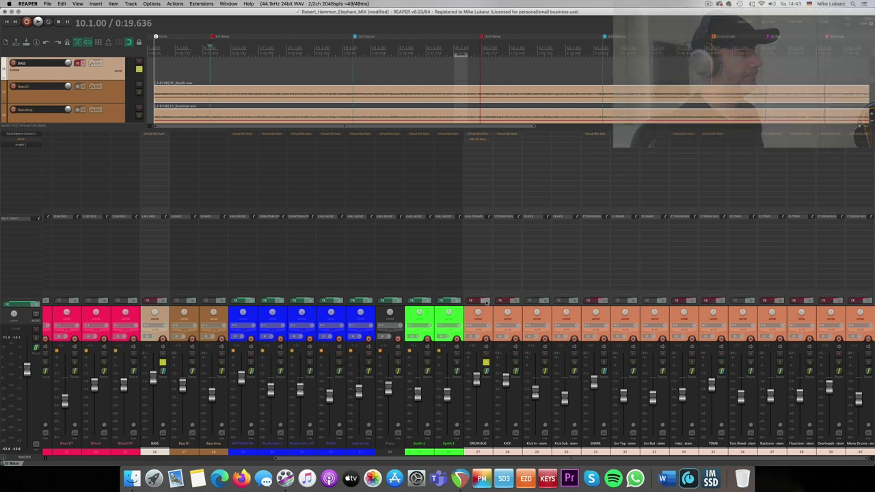
{"action": "key", "text": "space"}
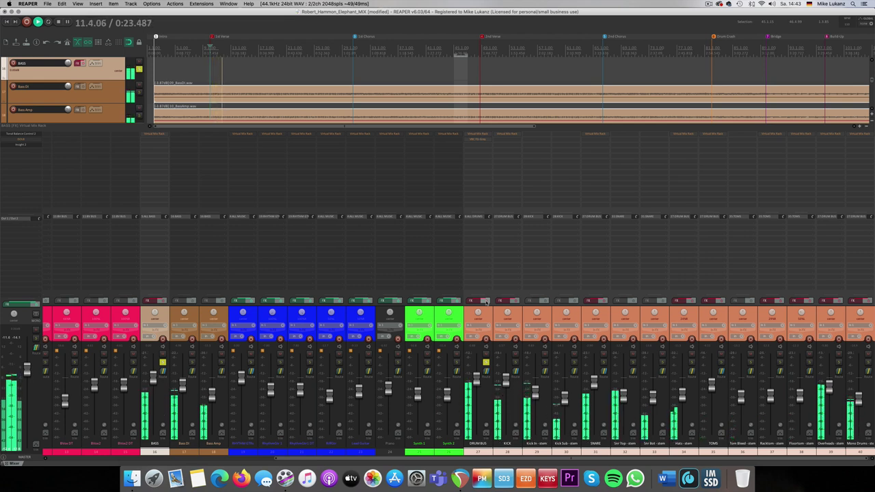
{"action": "left_click", "coordinate": [484, 302]}
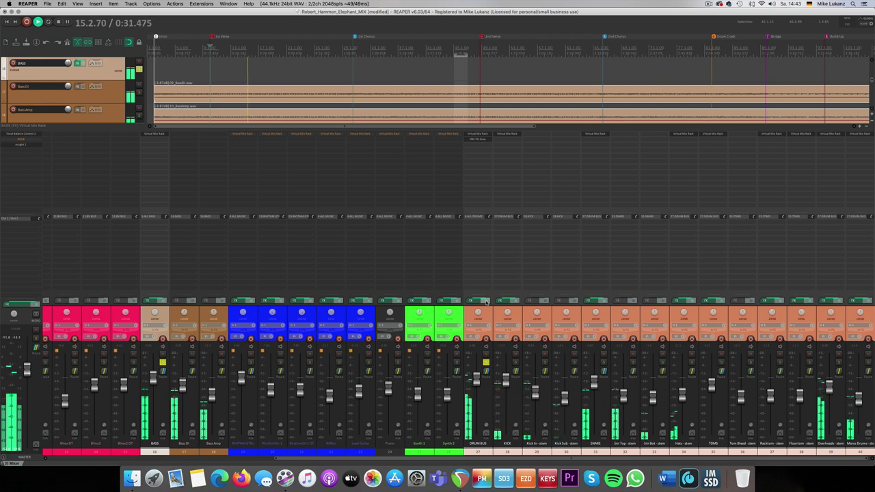
{"action": "left_click", "coordinate": [485, 302]}
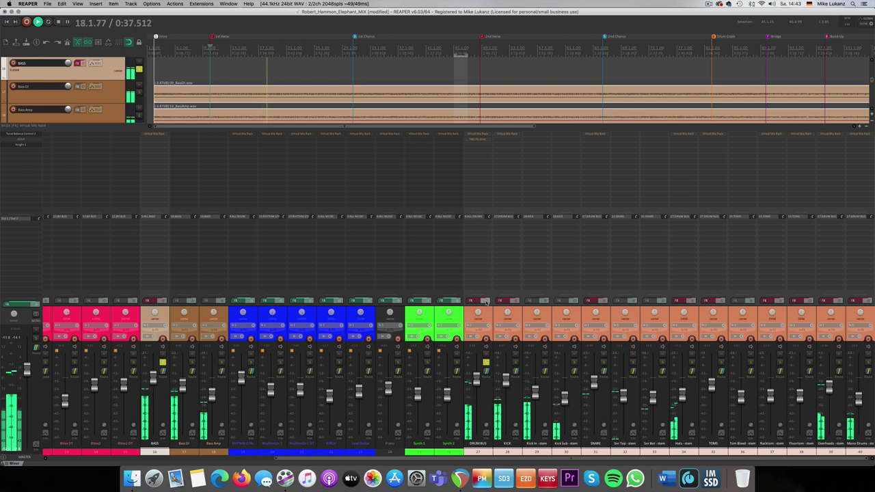
{"action": "left_click", "coordinate": [485, 302]}
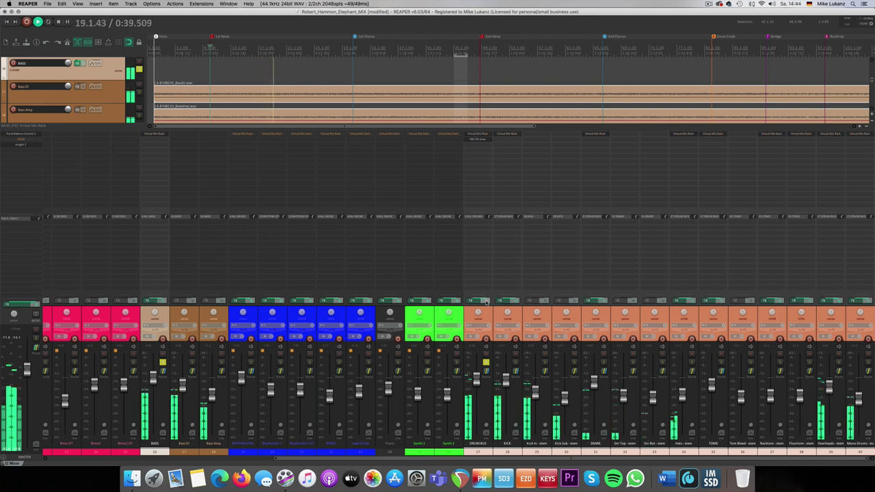